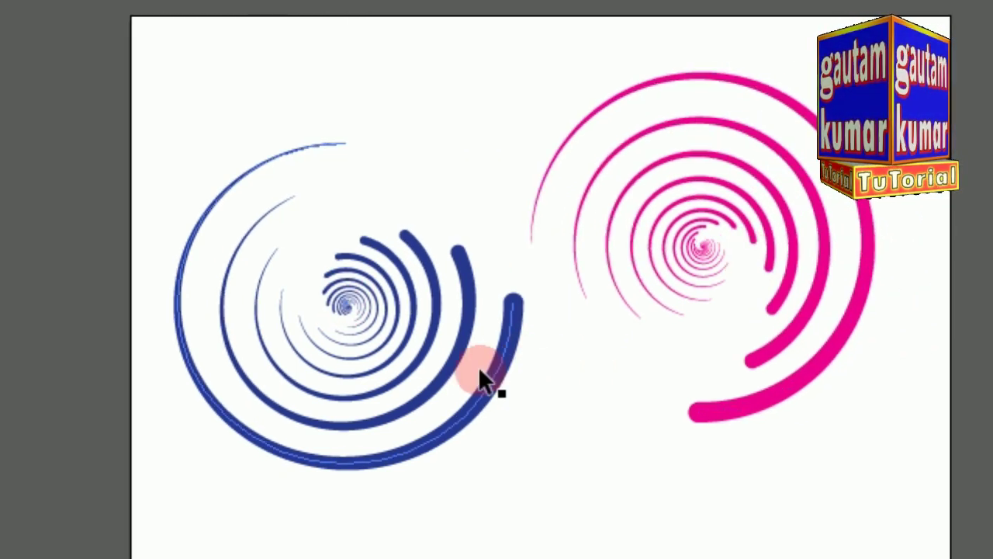
# Check the finished blue and pink spirals, then move to the empty Untitled-2 document.
pyautogui.click(625, 228)
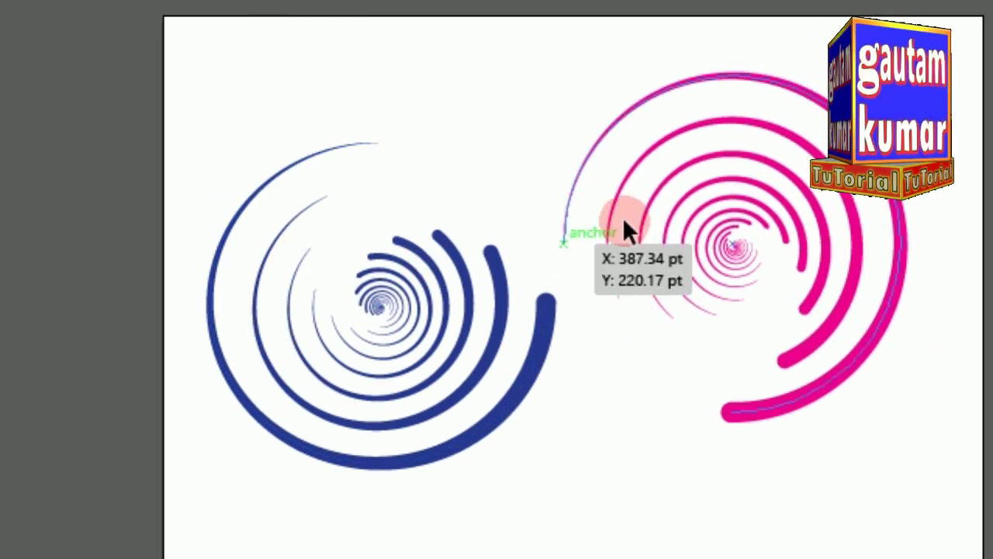
pyautogui.click(705, 277)
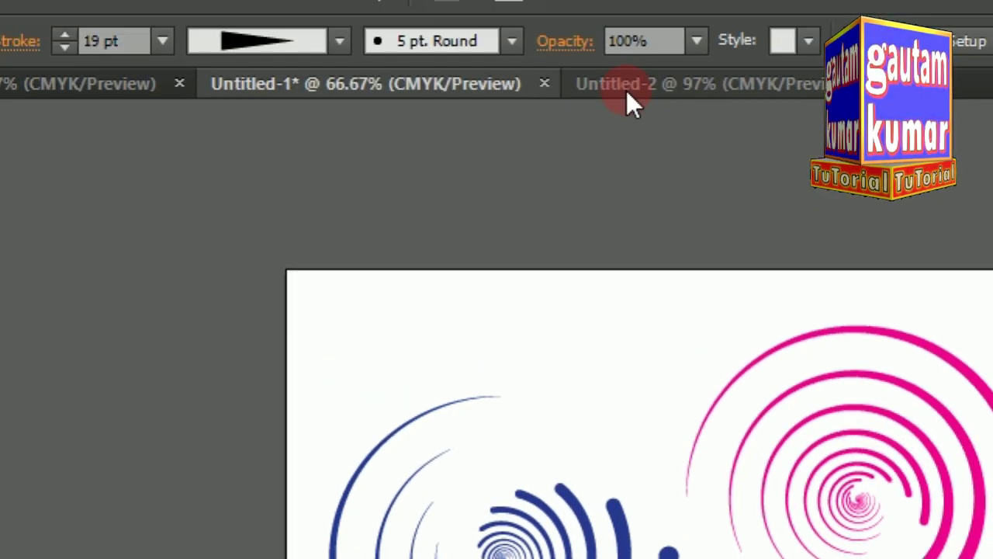
pyautogui.click(626, 124)
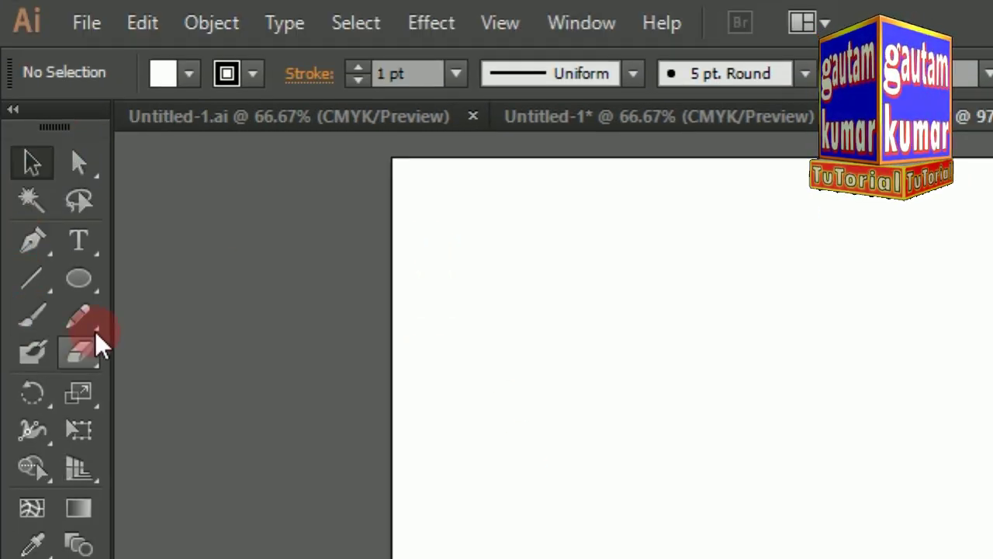
# Draw a large circle on the Untitled-2 artboard with the Ellipse Tool.
pyautogui.click(93, 298)
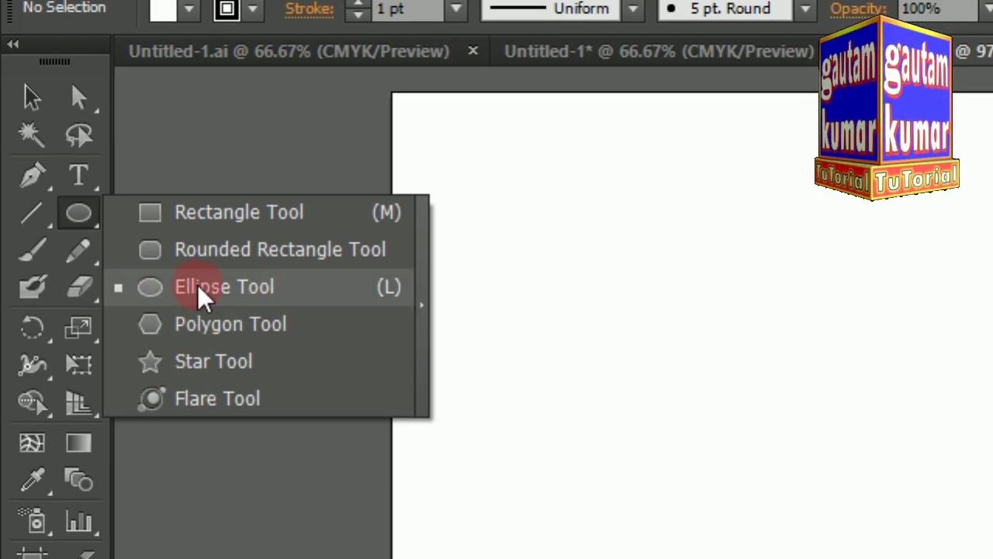
pyautogui.click(178, 293)
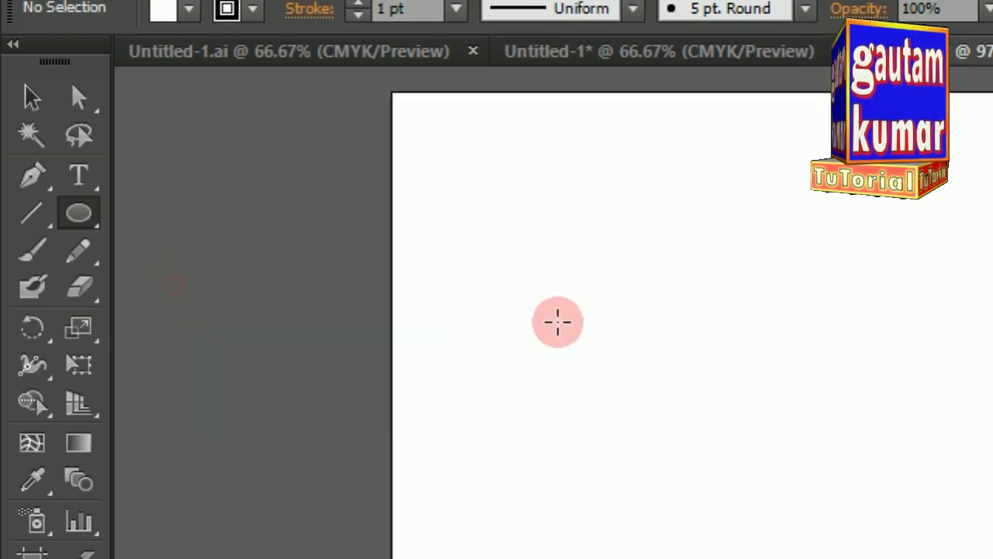
pyautogui.moveTo(692, 317)
pyautogui.mouseDown()
pyautogui.moveTo(825, 480)
pyautogui.moveTo(717, 407)
pyautogui.mouseUp()
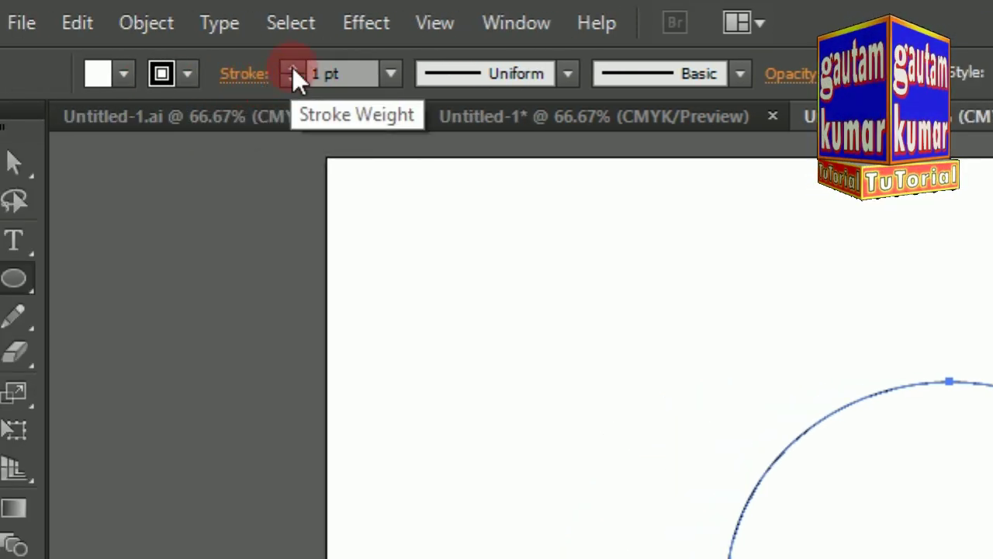
# Raise the circle's stroke weight step by step up to 19 pt.
pyautogui.click(292, 68)
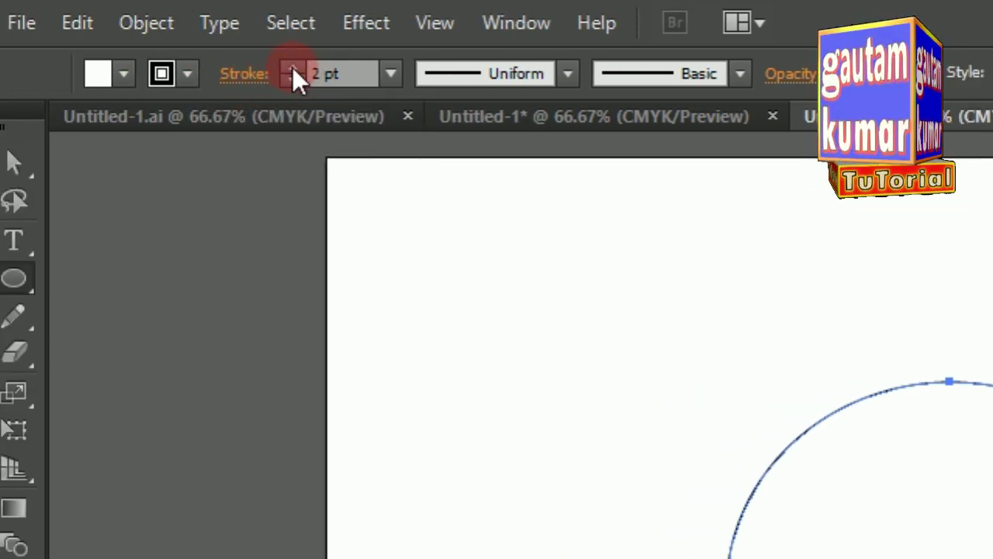
pyautogui.click(293, 68)
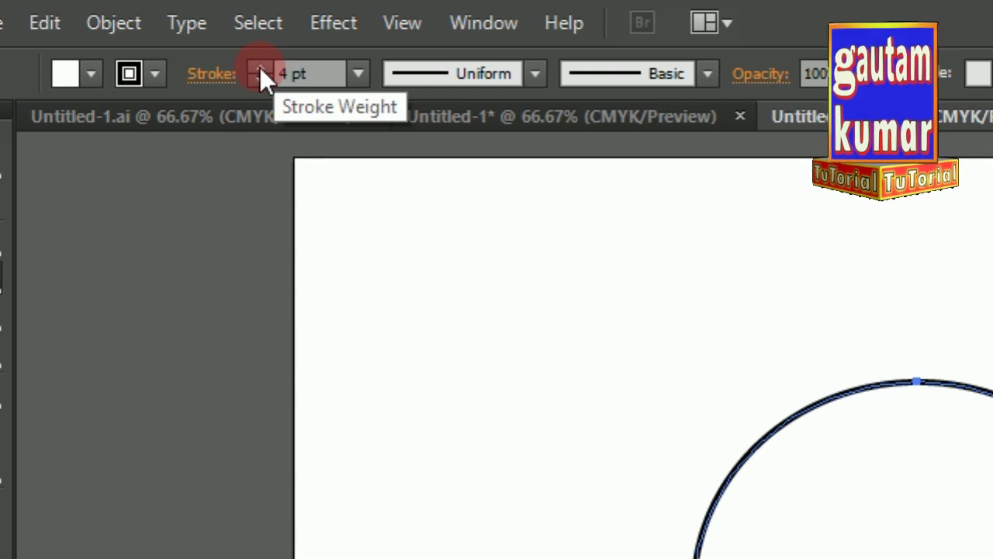
pyautogui.click(259, 67)
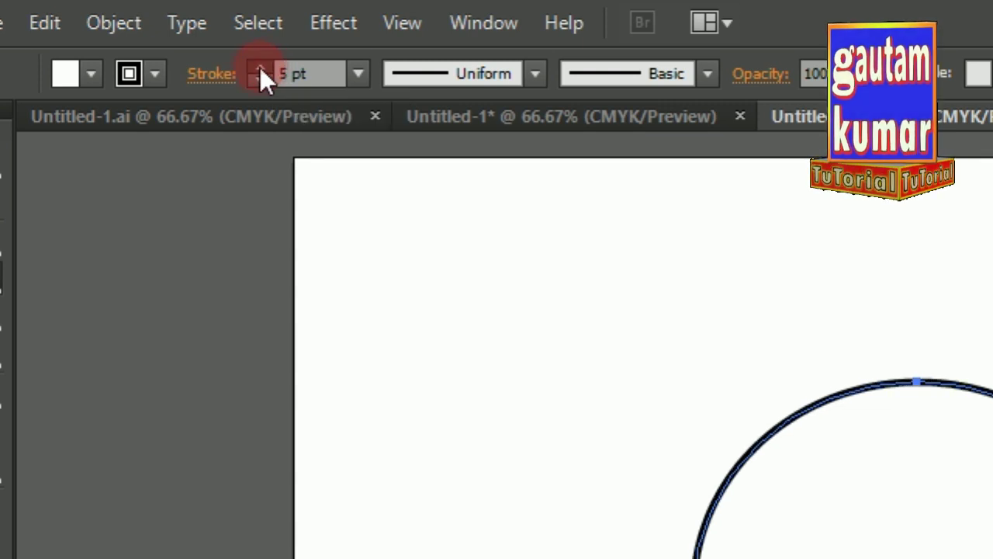
pyautogui.click(259, 67)
pyautogui.click(260, 68)
pyautogui.click(259, 67)
pyautogui.click(260, 68)
pyautogui.click(260, 67)
pyautogui.click(260, 68)
pyautogui.click(259, 67)
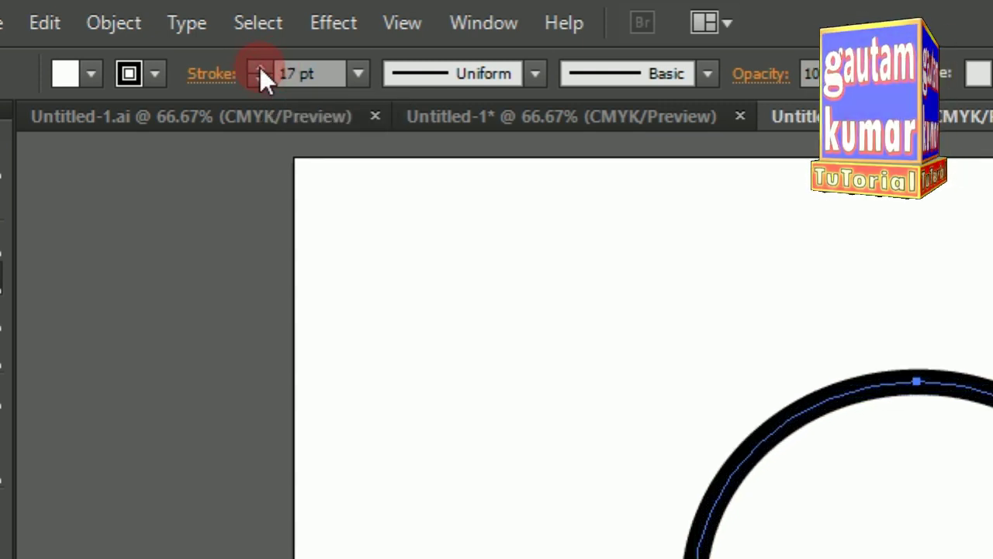
pyautogui.click(260, 68)
pyautogui.click(260, 67)
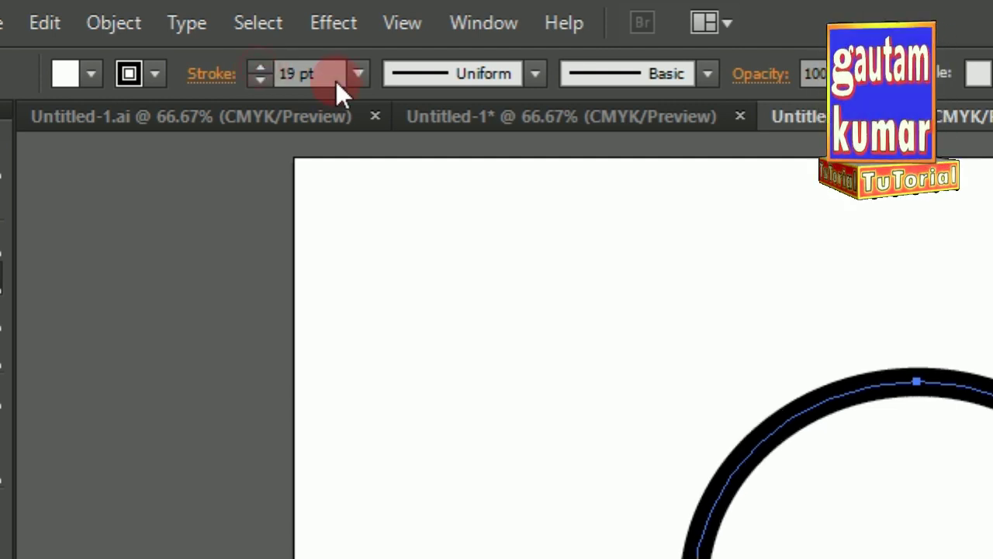
# Pick a preset stroke weight of about 16 pt for the circle.
pyautogui.click(357, 75)
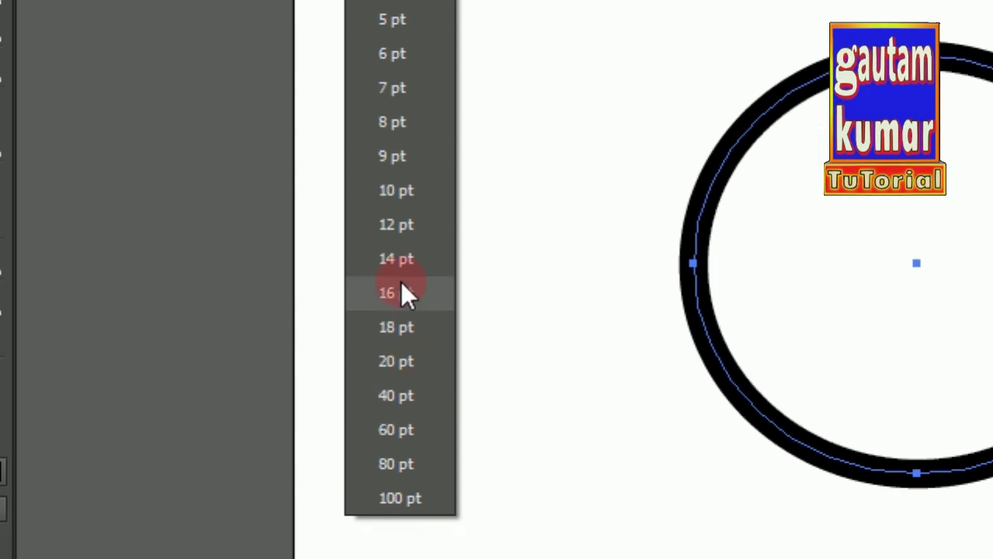
pyautogui.click(364, 122)
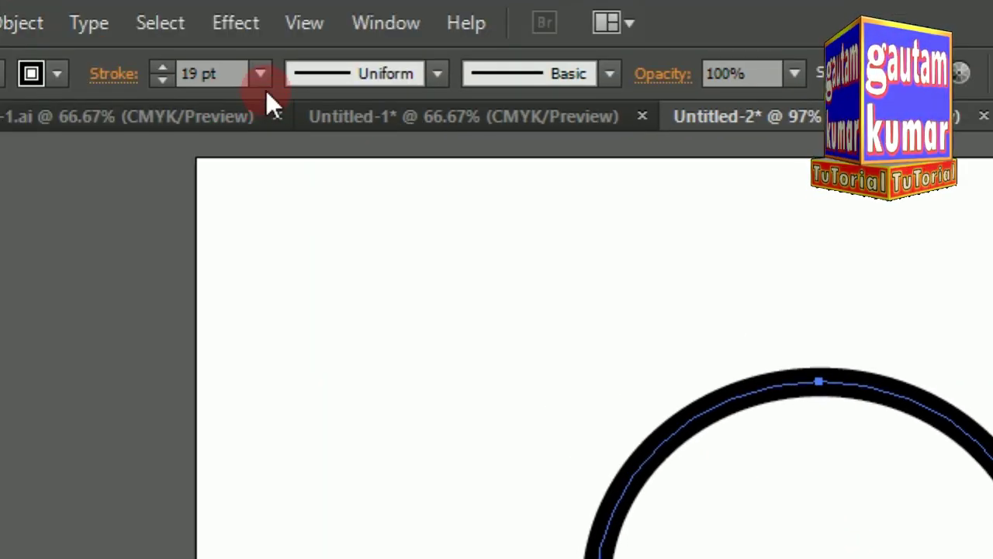
pyautogui.click(262, 76)
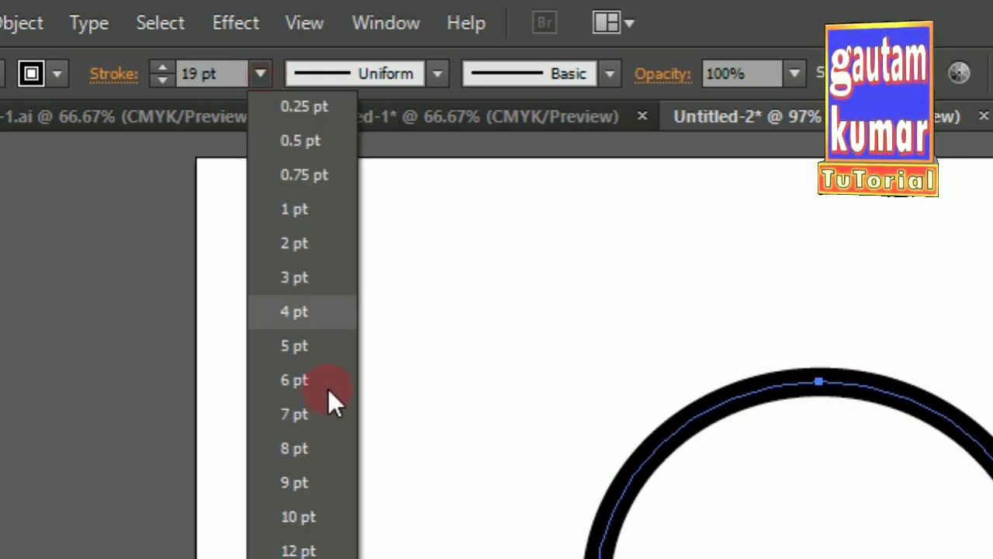
pyautogui.click(304, 524)
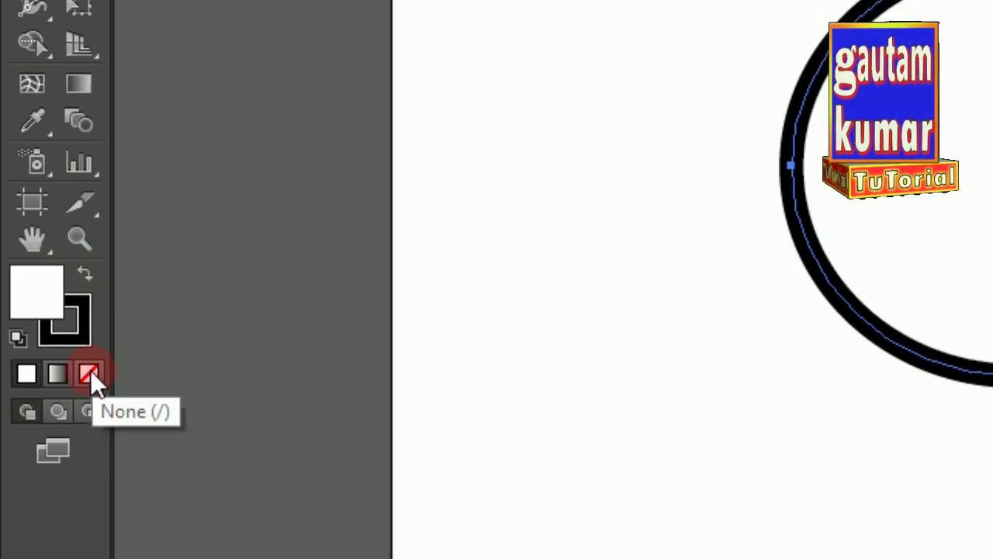
# Set the circle's fill to None, leaving only the thick black ring.
pyautogui.click(90, 371)
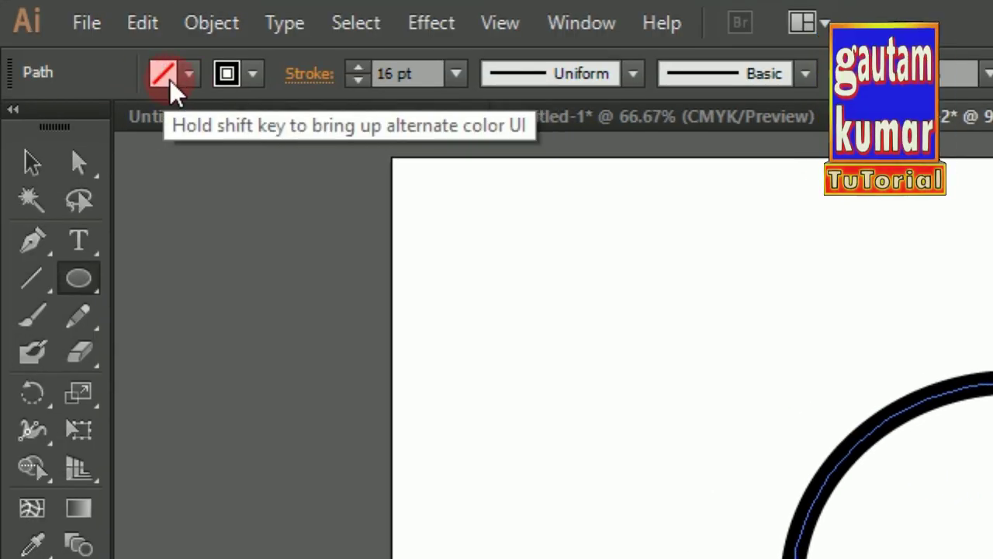
pyautogui.click(189, 75)
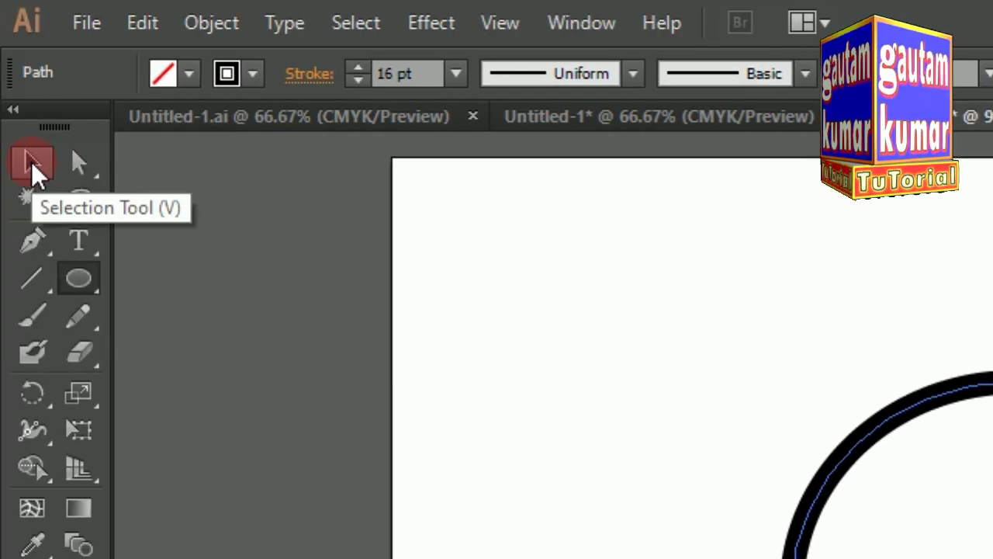
pyautogui.click(32, 163)
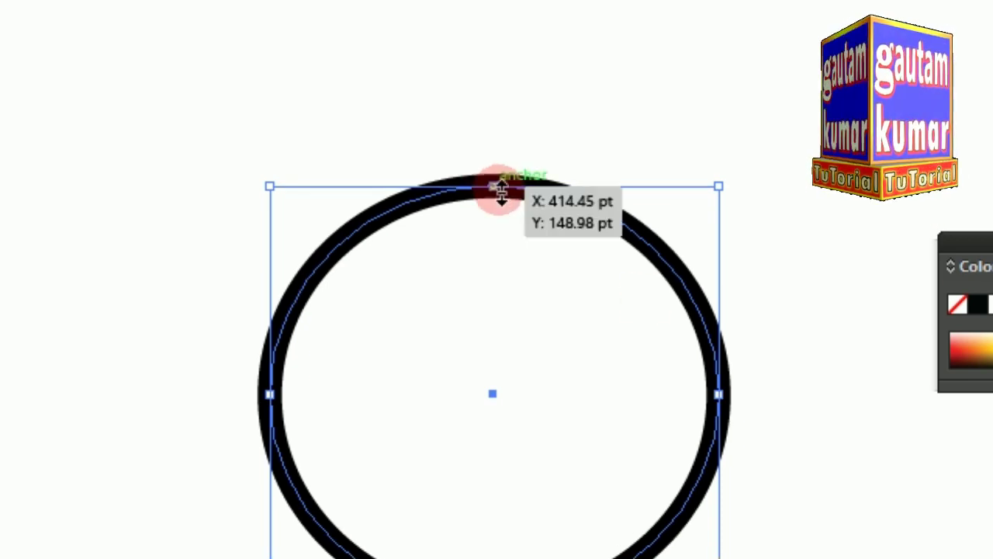
pyautogui.click(730, 377)
pyautogui.click(512, 183)
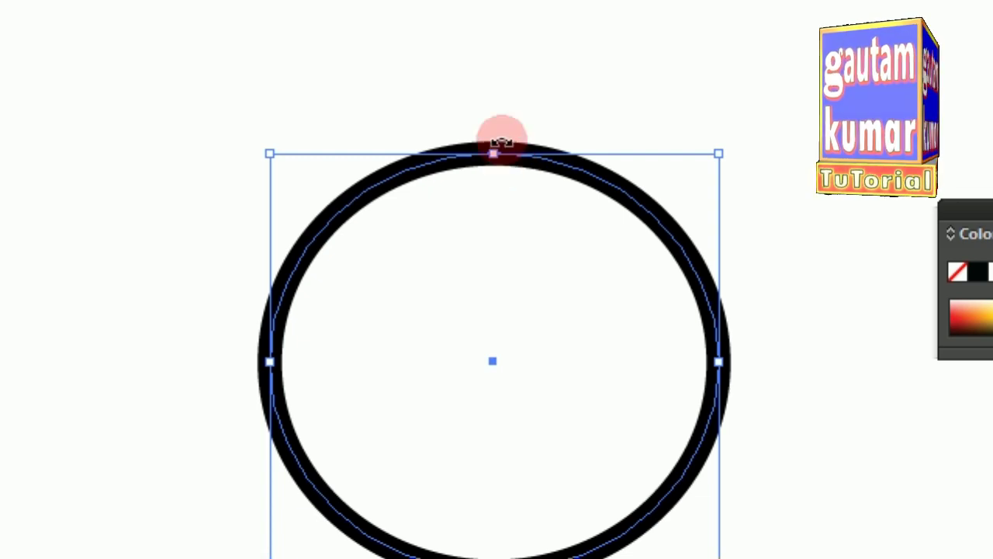
pyautogui.click(503, 150)
pyautogui.click(498, 194)
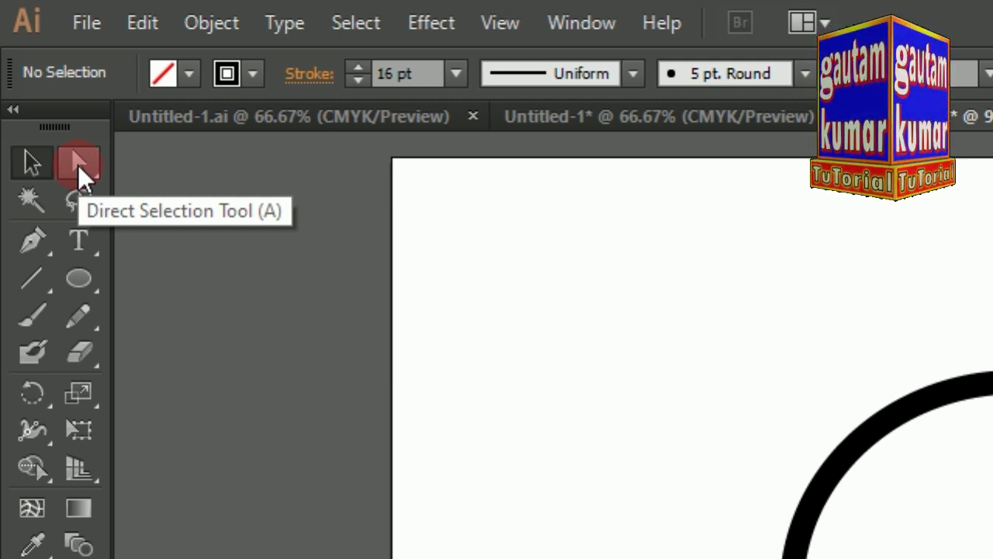
# Marquee-select the circle's anchor points with the Direct Selection Tool.
pyautogui.click(78, 165)
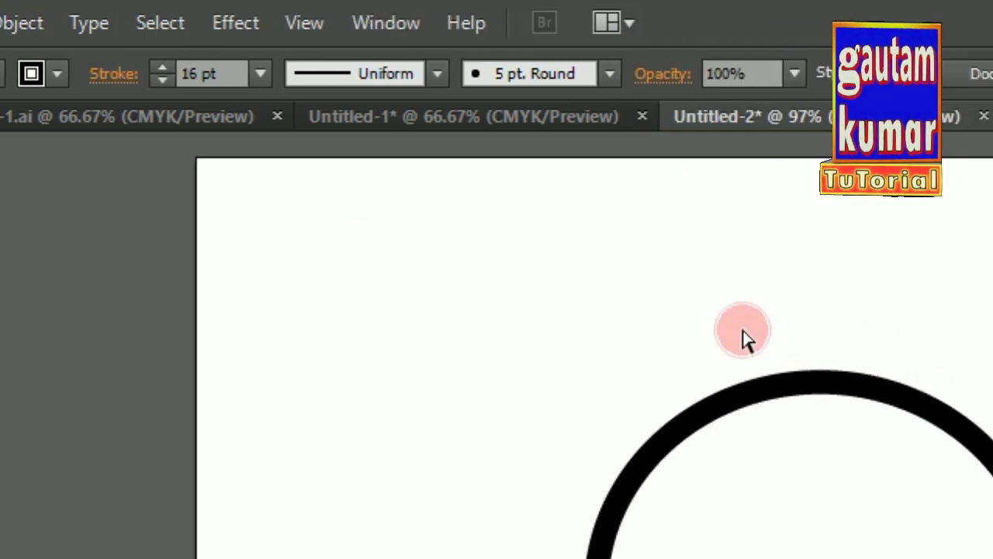
pyautogui.moveTo(741, 333); pyautogui.dragTo(992, 558)
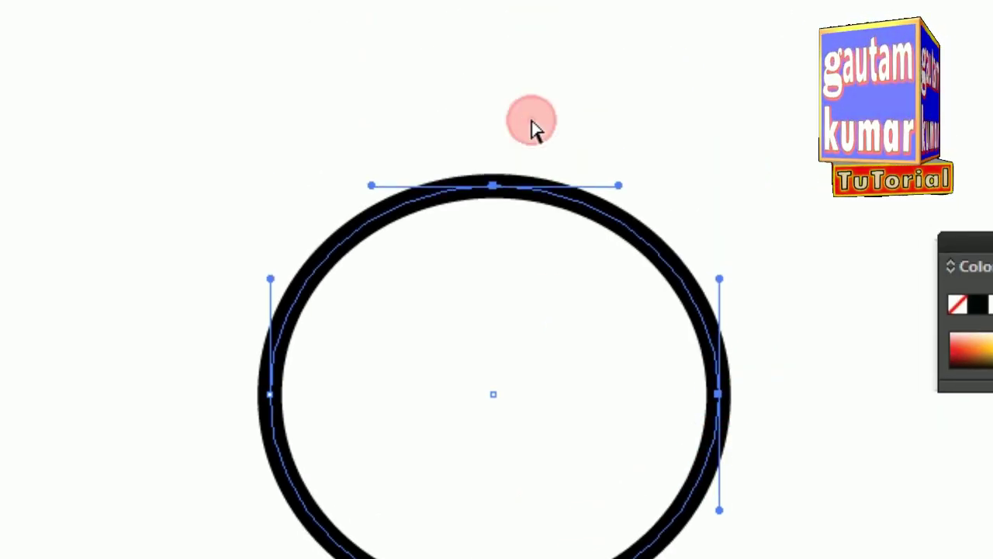
pyautogui.click(531, 151)
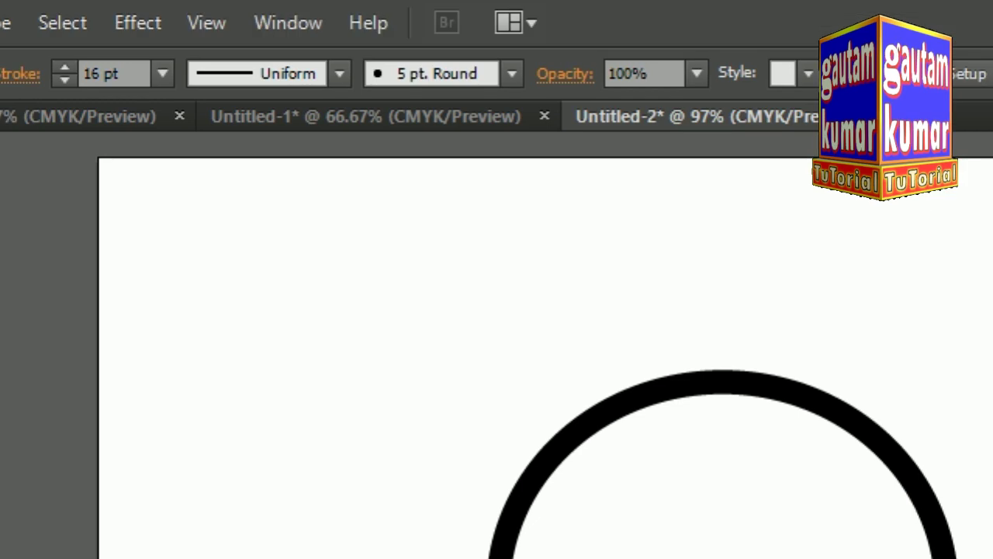
pyautogui.moveTo(709, 324); pyautogui.dragTo(992, 558)
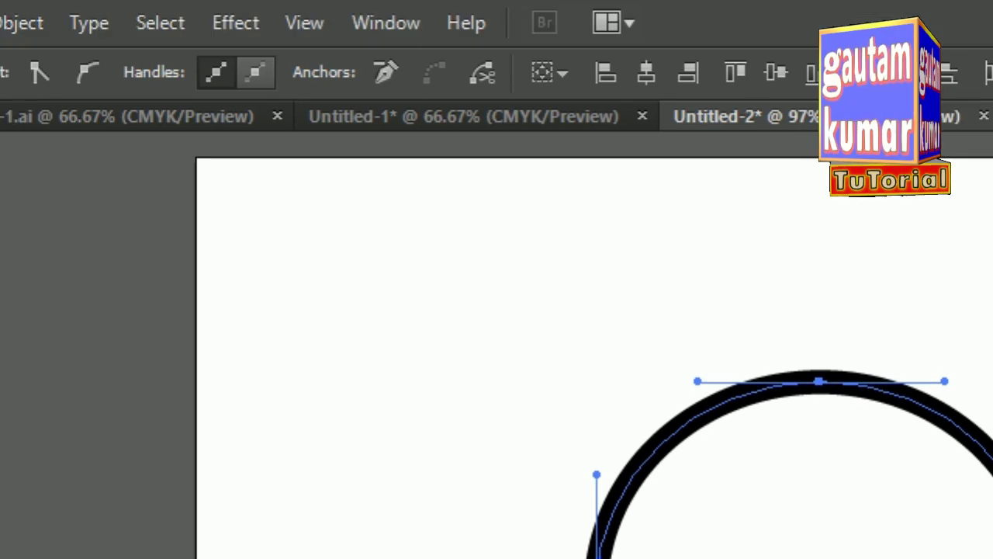
# Clear the selected part, leaving a single quarter-circle arc of thick stroke.
pyautogui.click(143, 22)
pyautogui.click(210, 377)
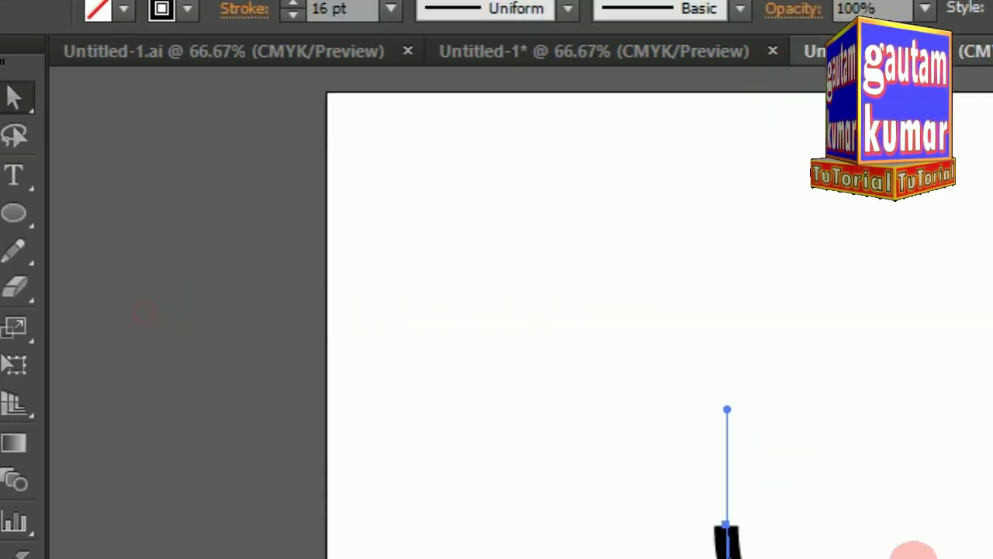
pyautogui.click(650, 399)
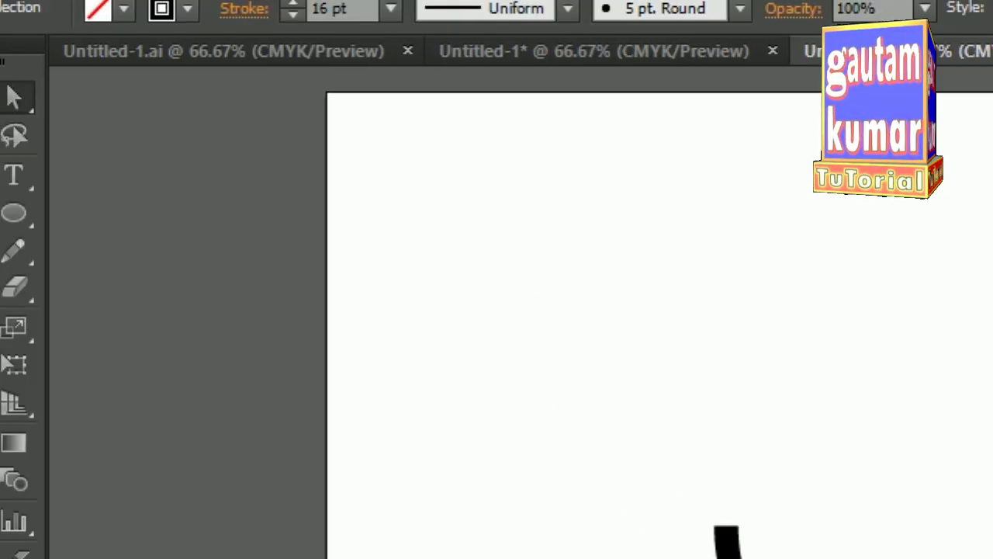
# Undo the deletion to restore the complete 16 pt black ring.
pyautogui.click(143, 22)
pyautogui.click(174, 59)
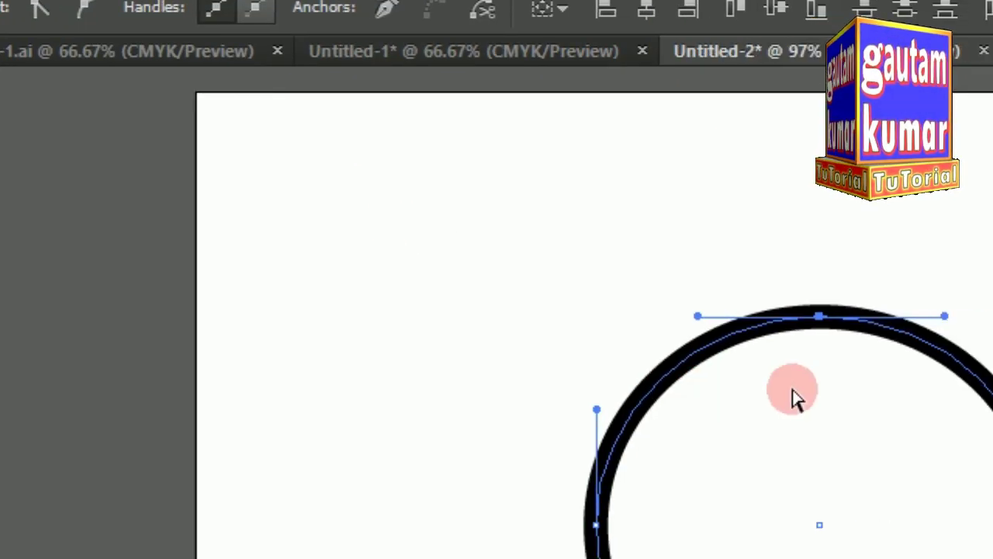
pyautogui.click(721, 260)
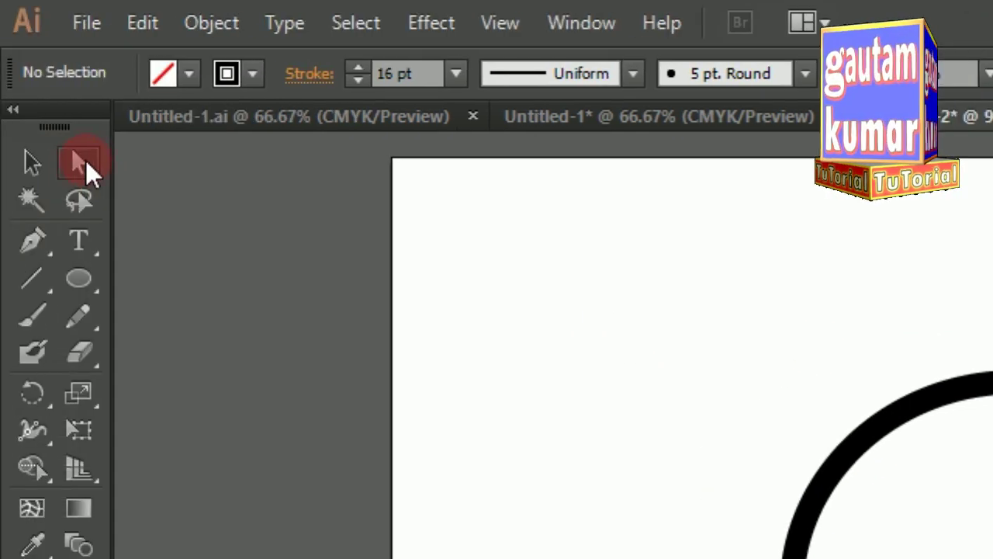
# Select only the ring's upper-right segment with the Direct Selection tool.
pyautogui.click(85, 163)
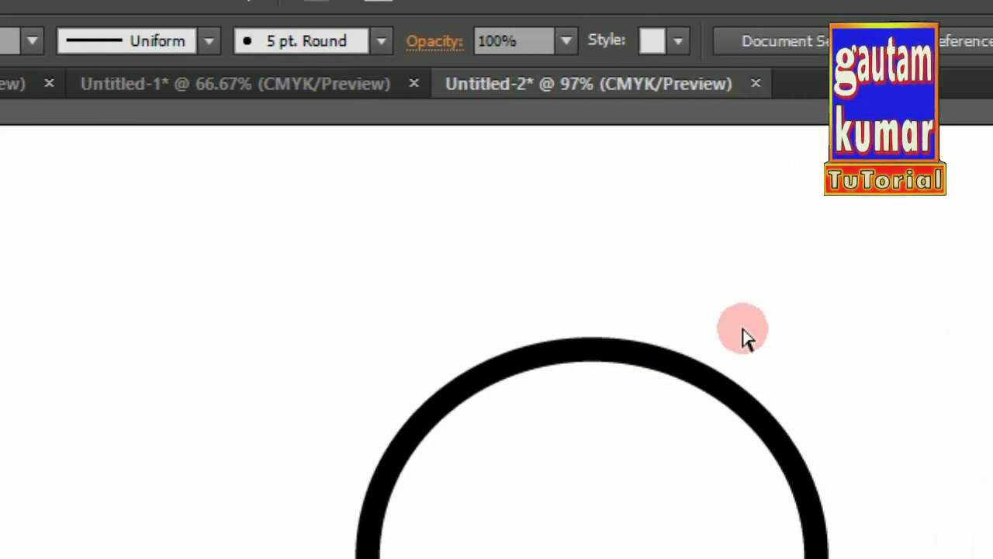
pyautogui.moveTo(720, 326); pyautogui.dragTo(658, 395)
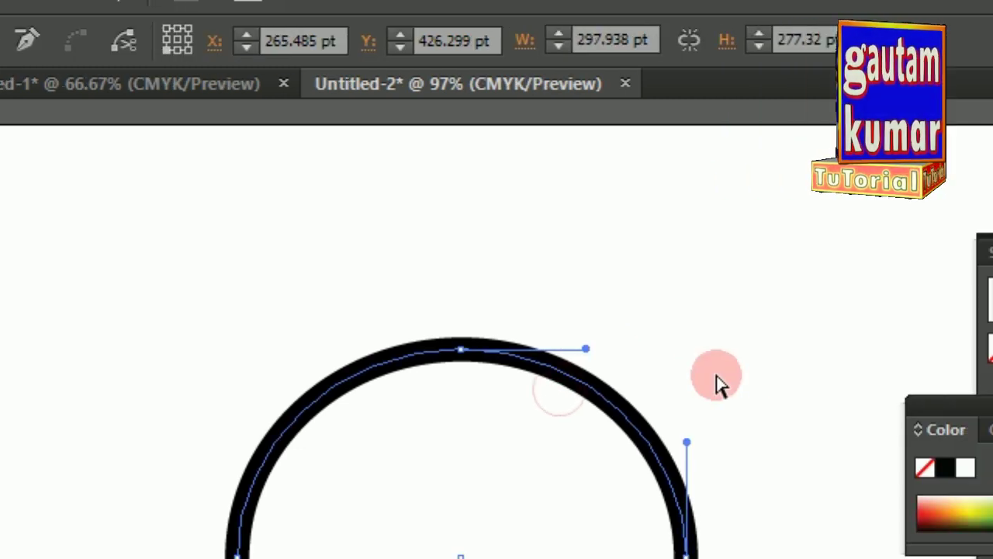
pyautogui.click(671, 338)
pyautogui.moveTo(653, 334)
pyautogui.mouseDown()
pyautogui.moveTo(584, 406)
pyautogui.moveTo(625, 388)
pyautogui.mouseUp()
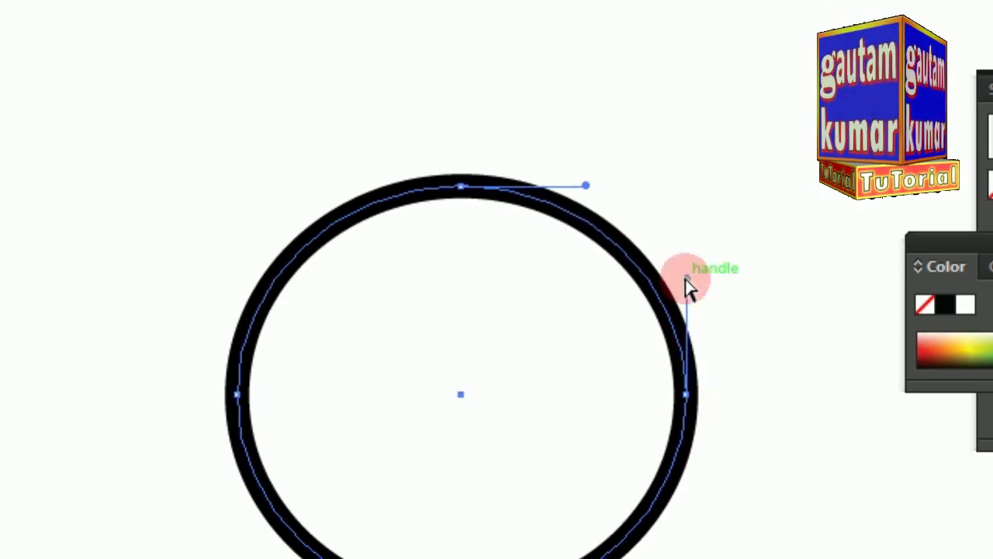
pyautogui.click(503, 216)
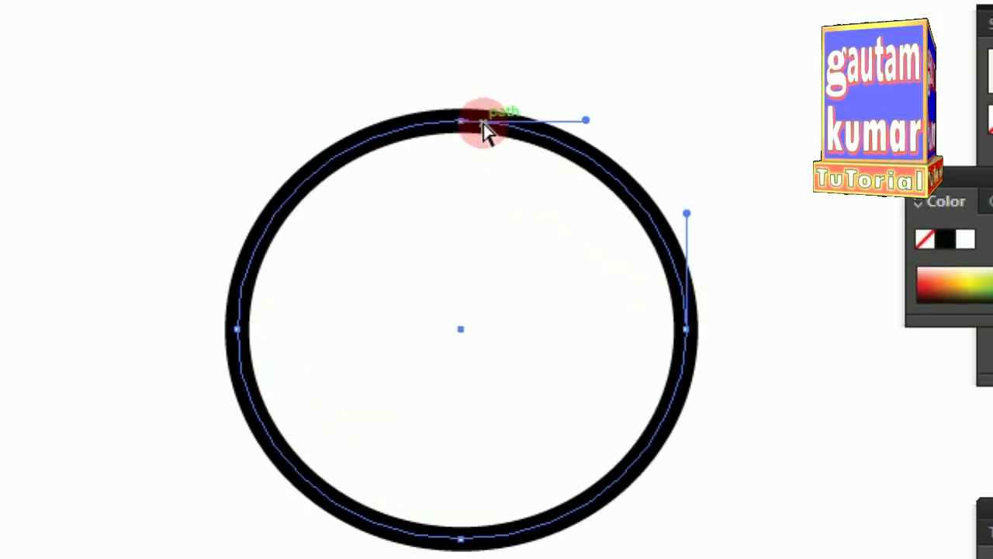
pyautogui.click(470, 159)
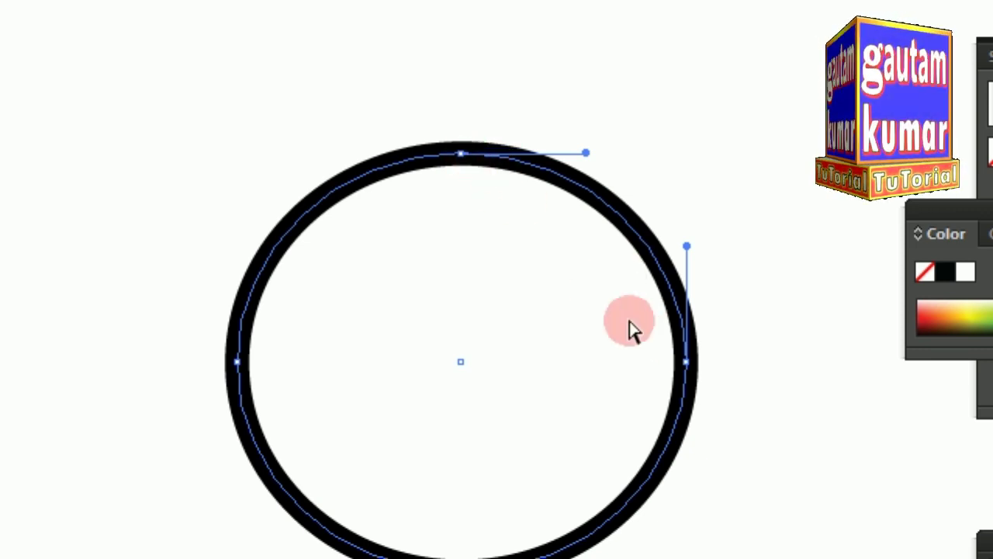
pyautogui.click(671, 190)
pyautogui.click(458, 155)
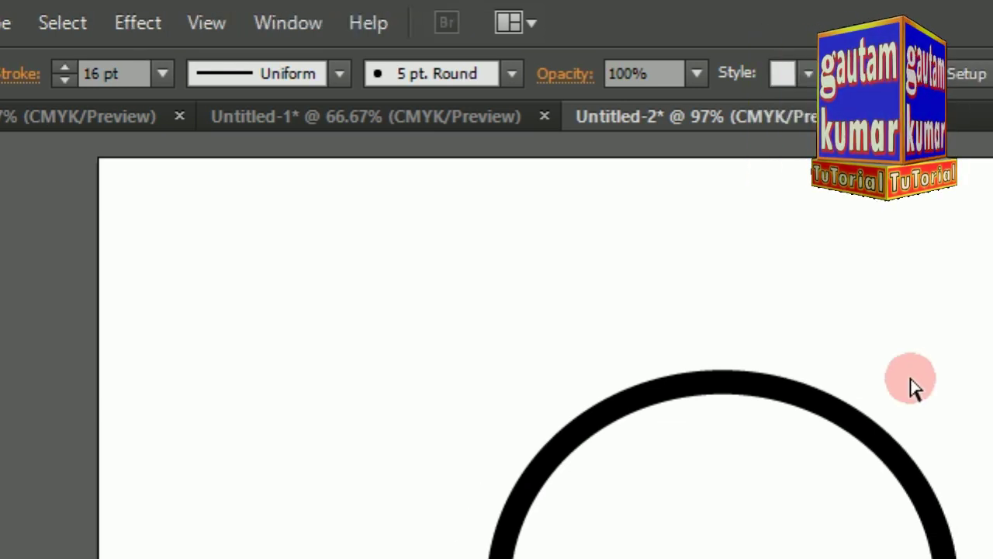
pyautogui.moveTo(672, 415); pyautogui.dragTo(675, 419)
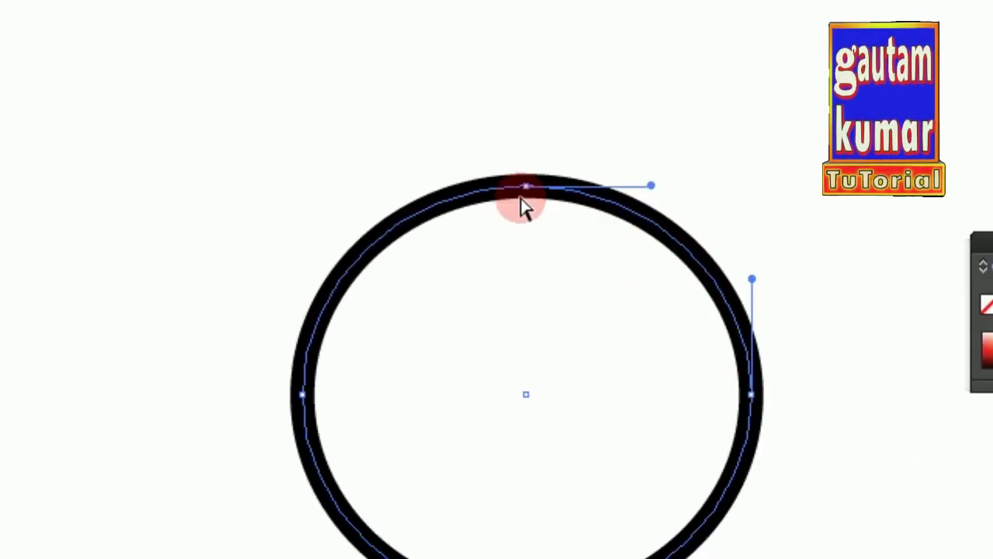
pyautogui.click(853, 314)
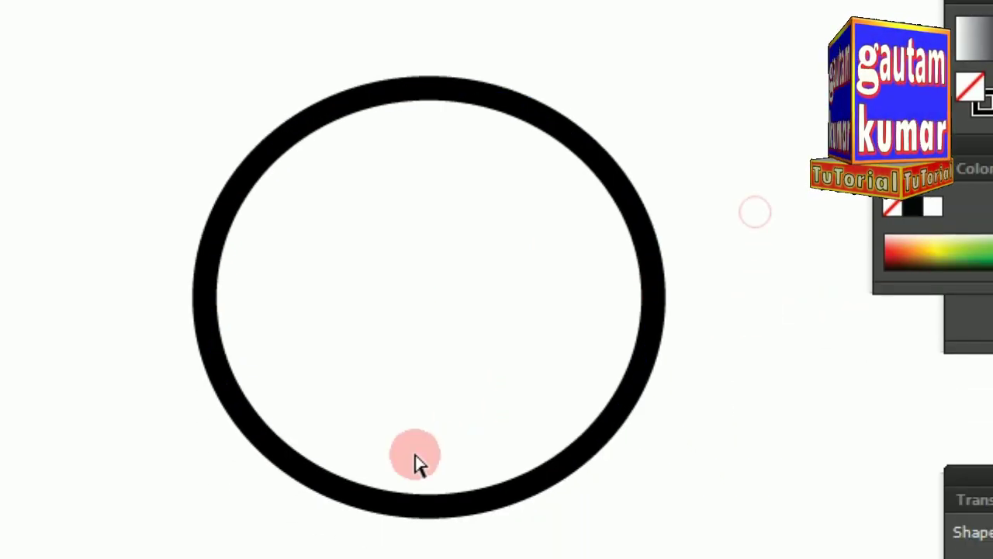
pyautogui.moveTo(248, 423); pyautogui.dragTo(295, 371)
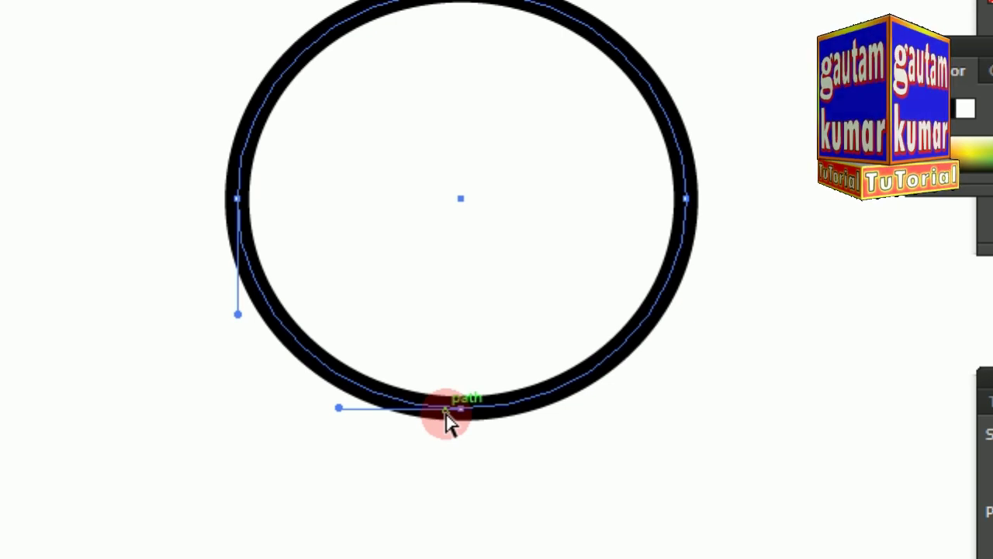
pyautogui.moveTo(399, 114); pyautogui.dragTo(721, 417)
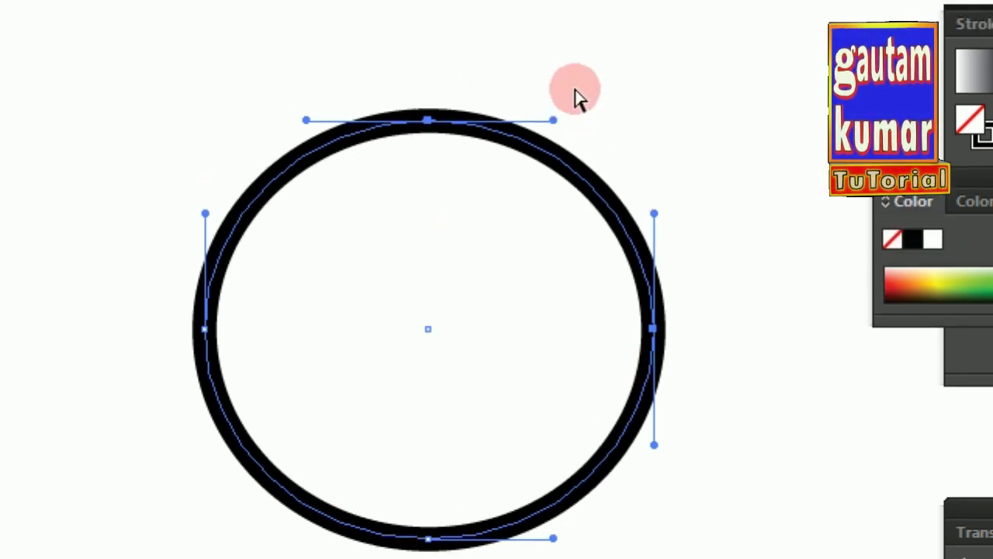
pyautogui.click(581, 147)
pyautogui.moveTo(661, 203); pyautogui.dragTo(582, 270)
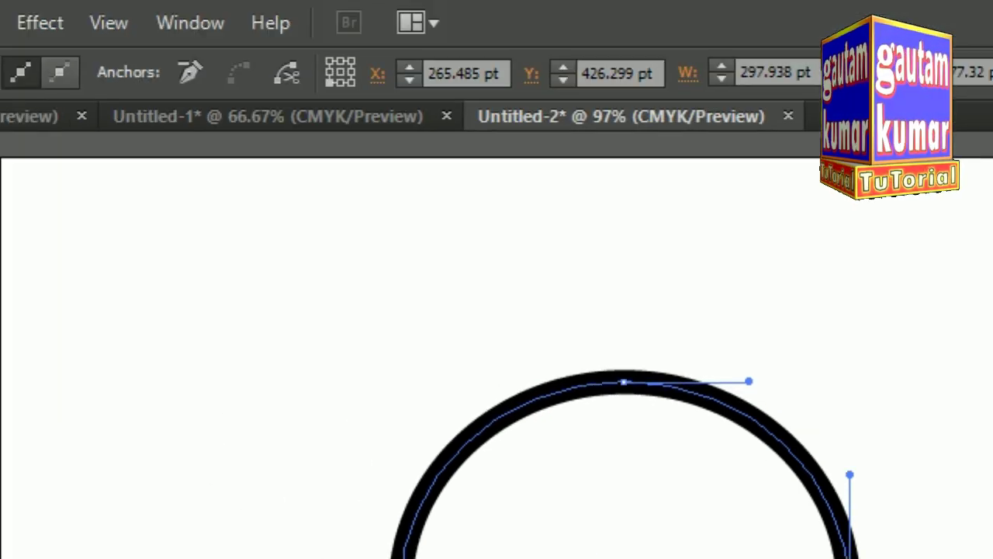
# Clear the selected upper-right quarter, leaving a three-quarter open arc.
pyautogui.click(143, 22)
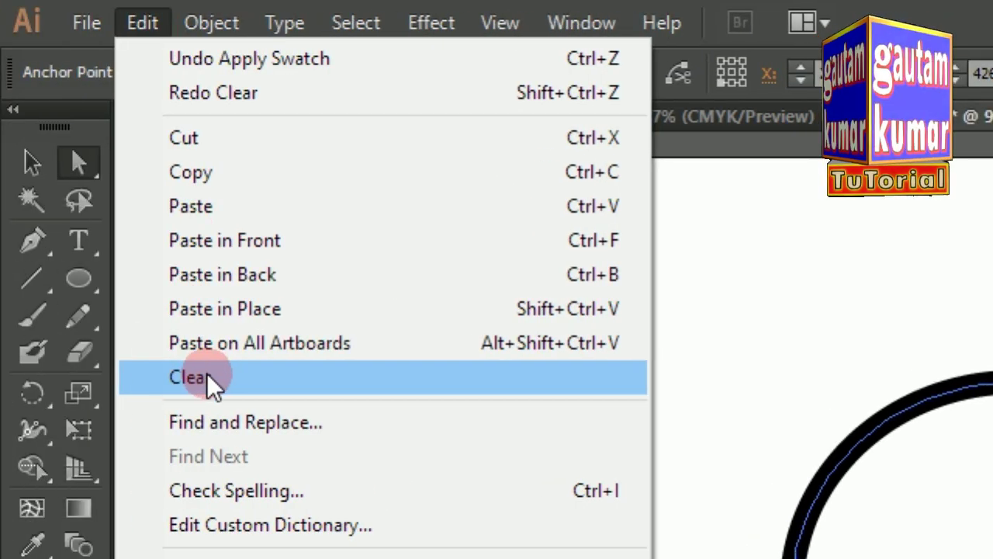
pyautogui.click(211, 380)
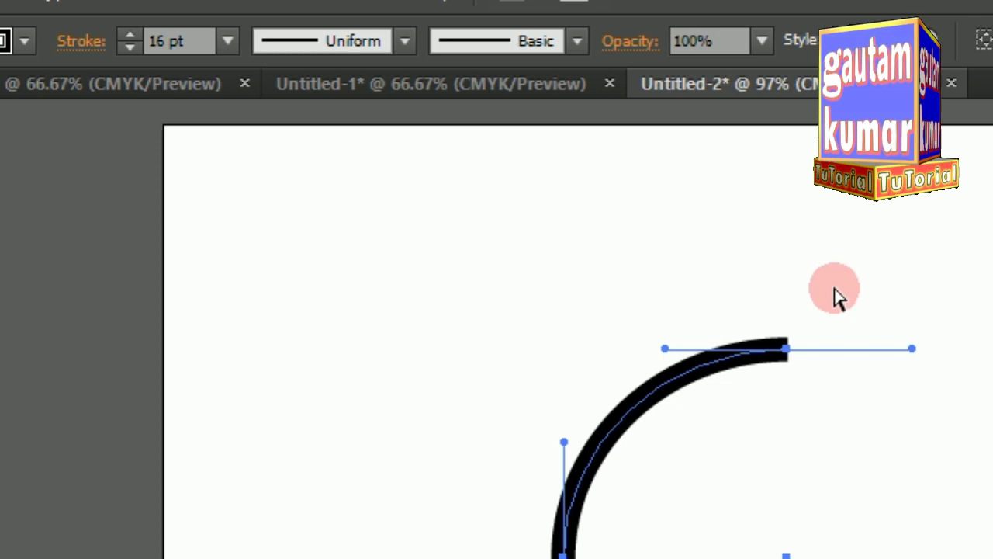
pyautogui.click(834, 299)
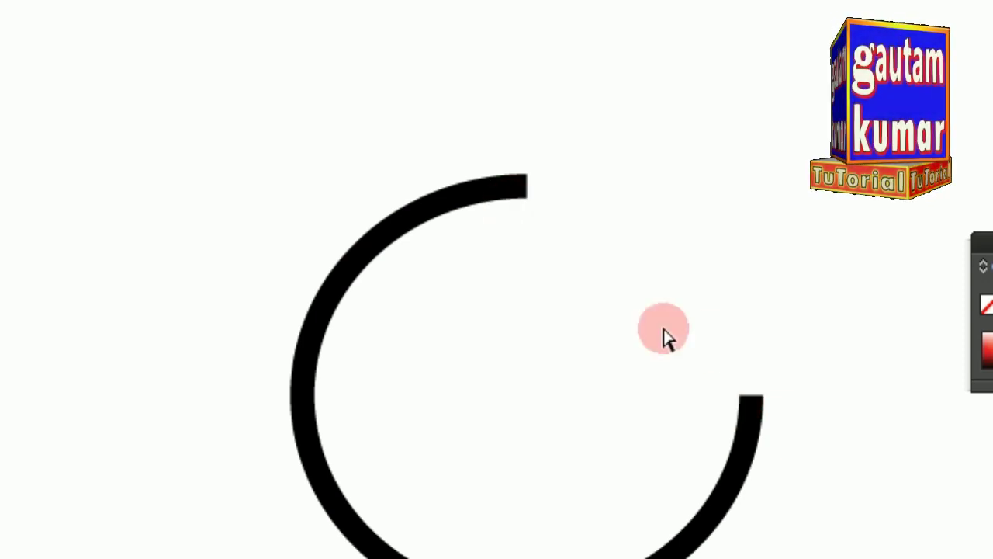
# Select the whole remaining arc with the Selection tool.
pyautogui.click(524, 187)
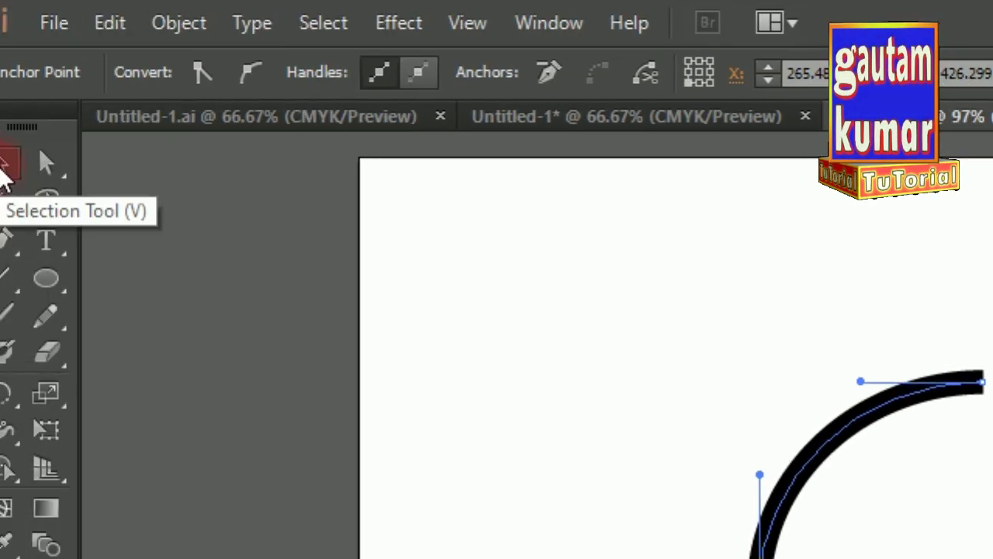
pyautogui.click(39, 147)
pyautogui.click(915, 394)
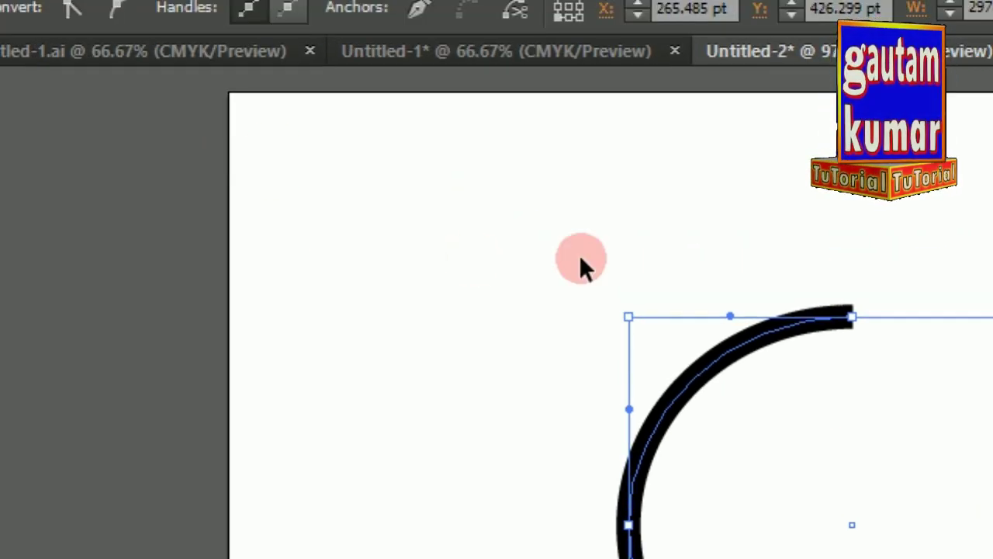
pyautogui.click(580, 259)
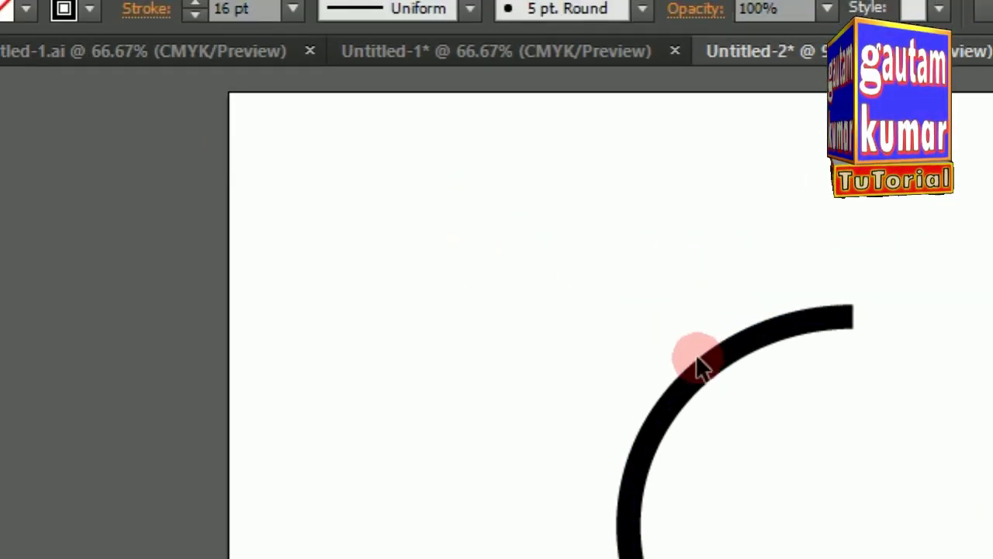
pyautogui.click(627, 204)
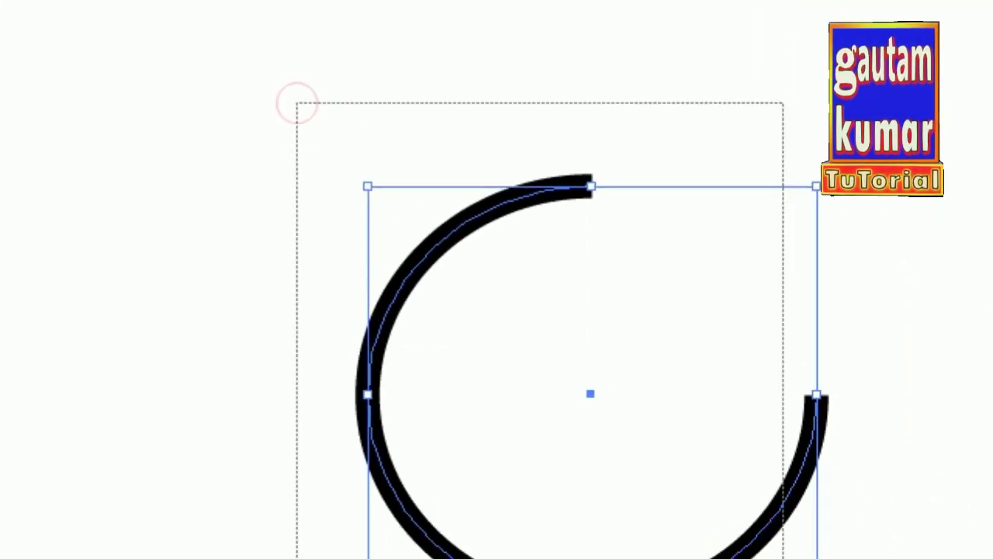
pyautogui.moveTo(776, 554); pyautogui.dragTo(200, 5)
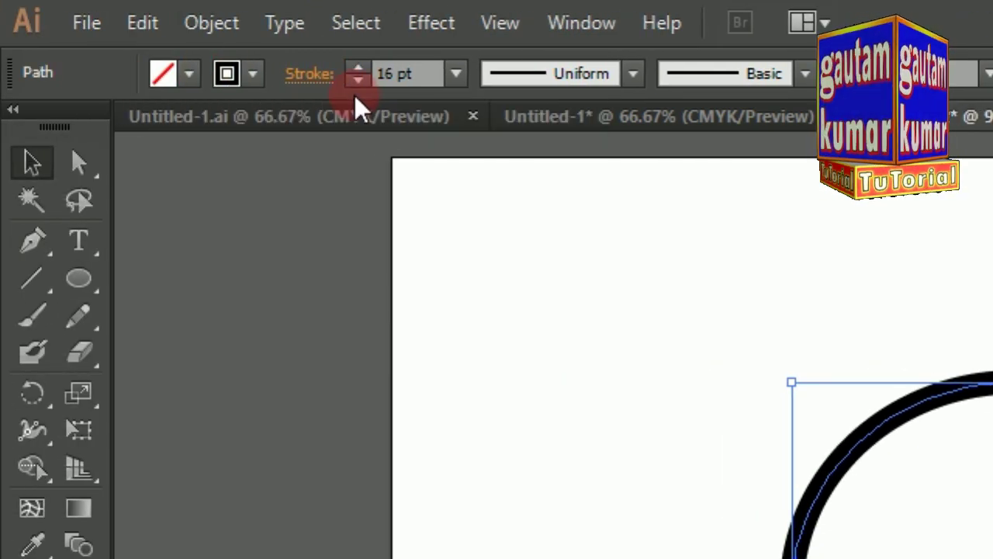
# Set the arc's stroke to Round Cap so both ends are rounded.
pyautogui.click(310, 75)
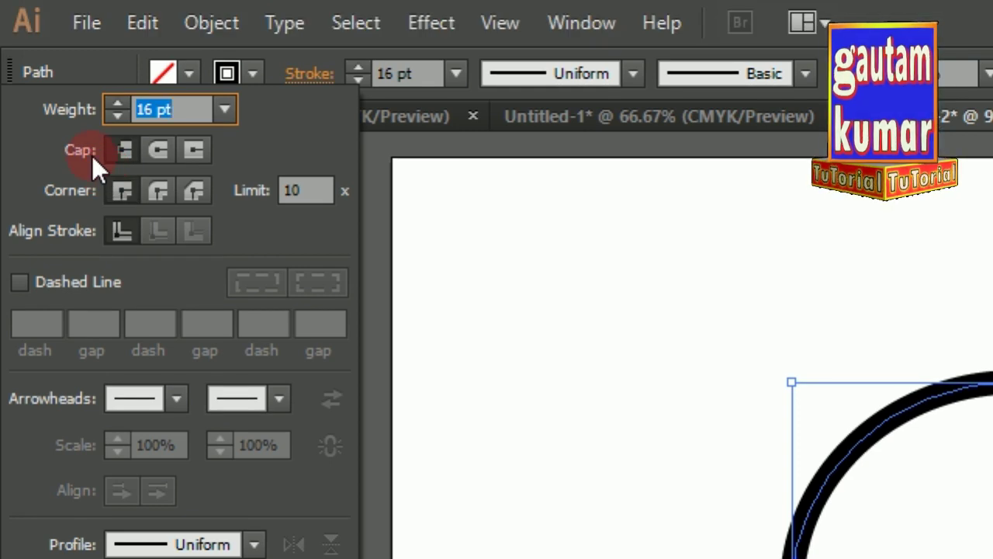
pyautogui.click(155, 152)
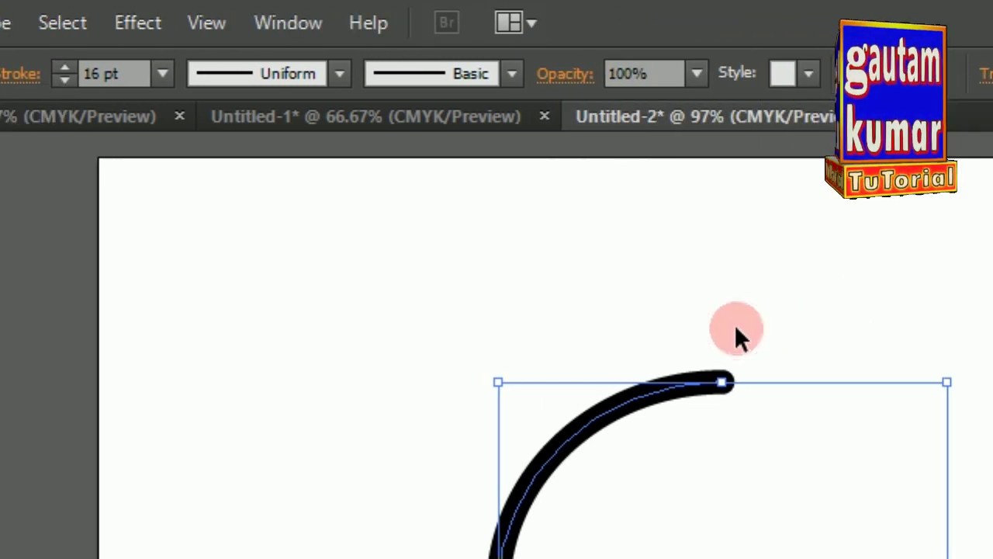
pyautogui.click(737, 359)
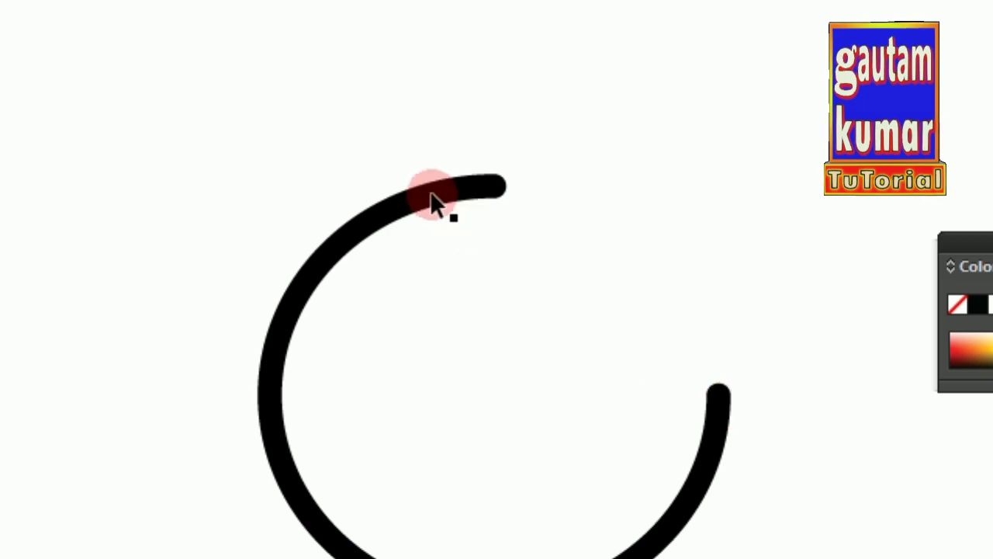
pyautogui.click(375, 222)
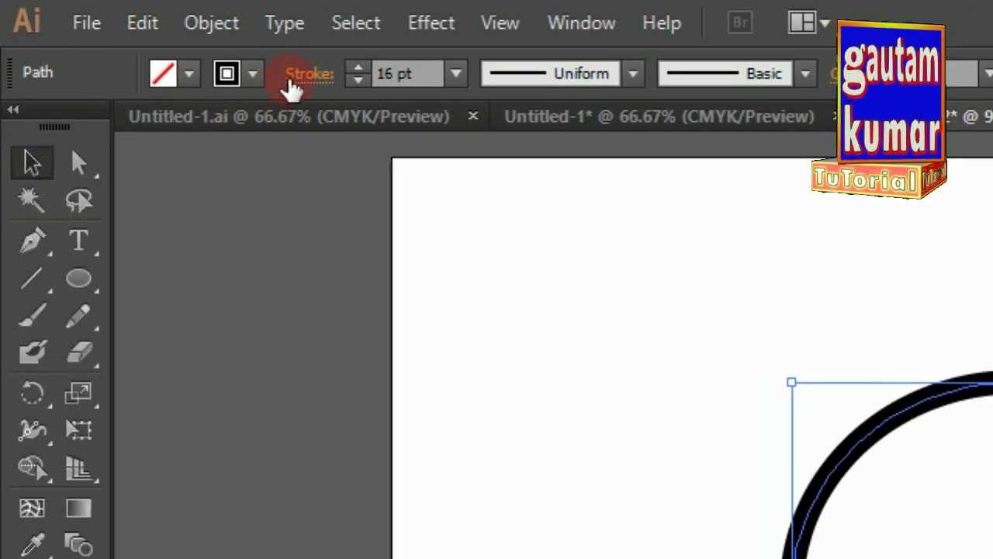
# Apply a tapered width profile so the stroke narrows to a hairline at the top.
pyautogui.click(291, 82)
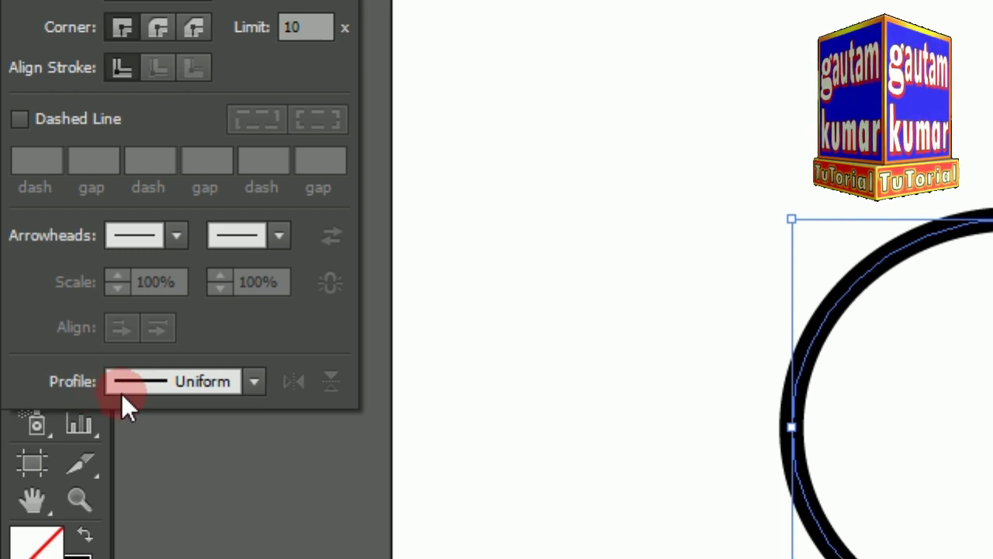
pyautogui.click(257, 383)
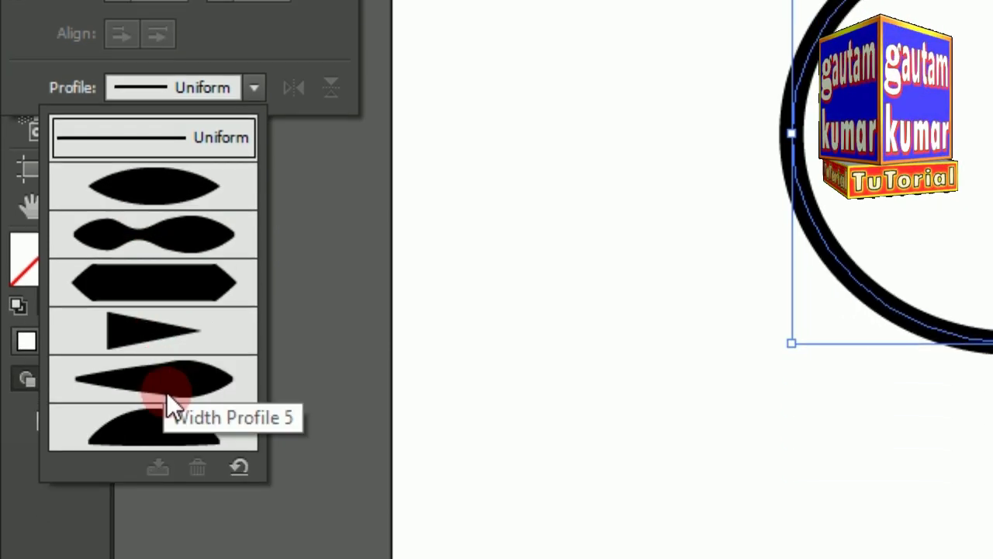
pyautogui.click(166, 330)
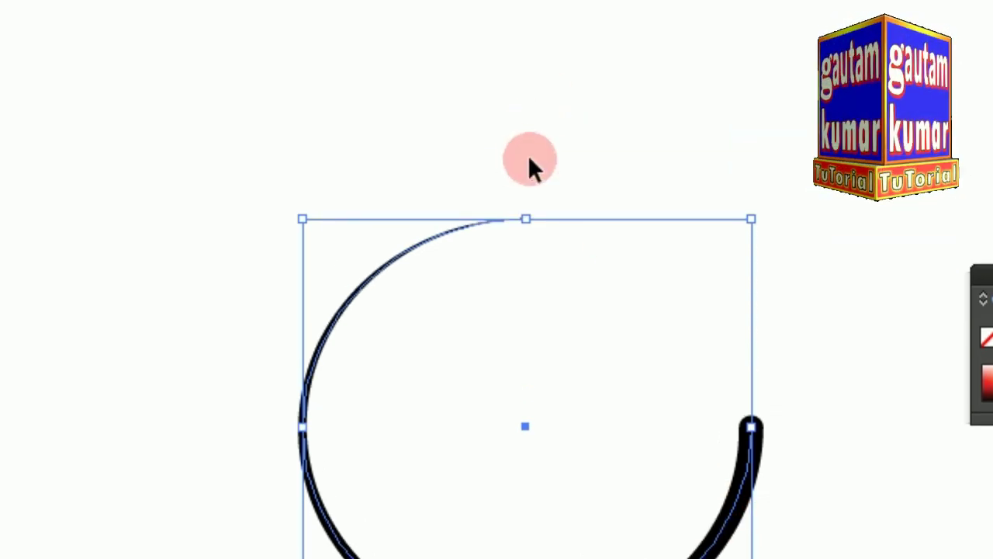
pyautogui.click(529, 161)
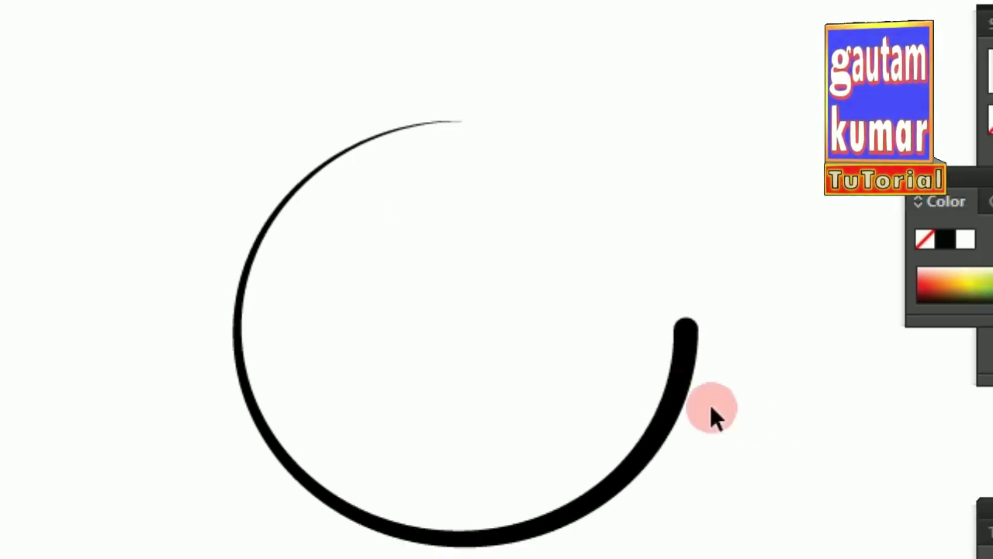
pyautogui.click(368, 135)
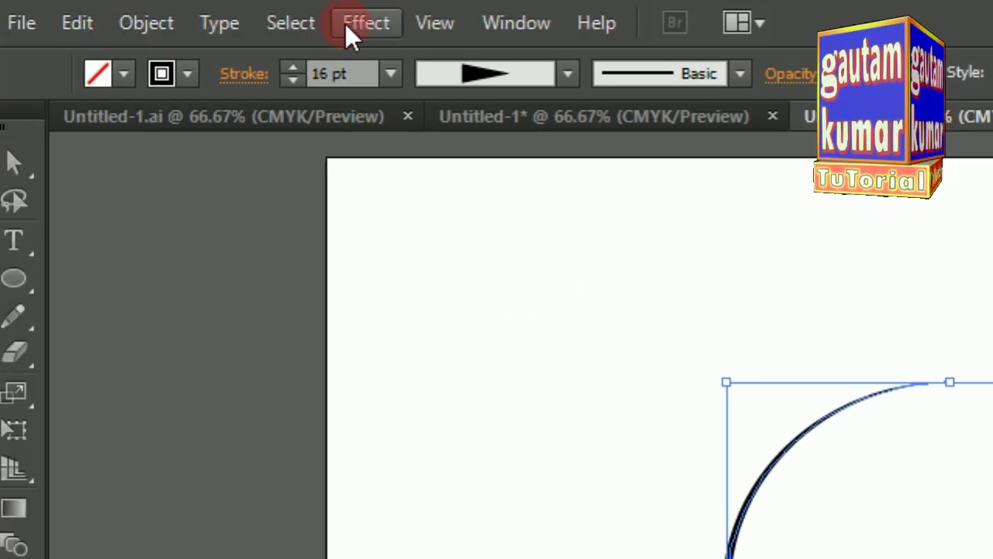
# Open Effect > Distort & Transform > Transform for the tapered arc.
pyautogui.click(346, 25)
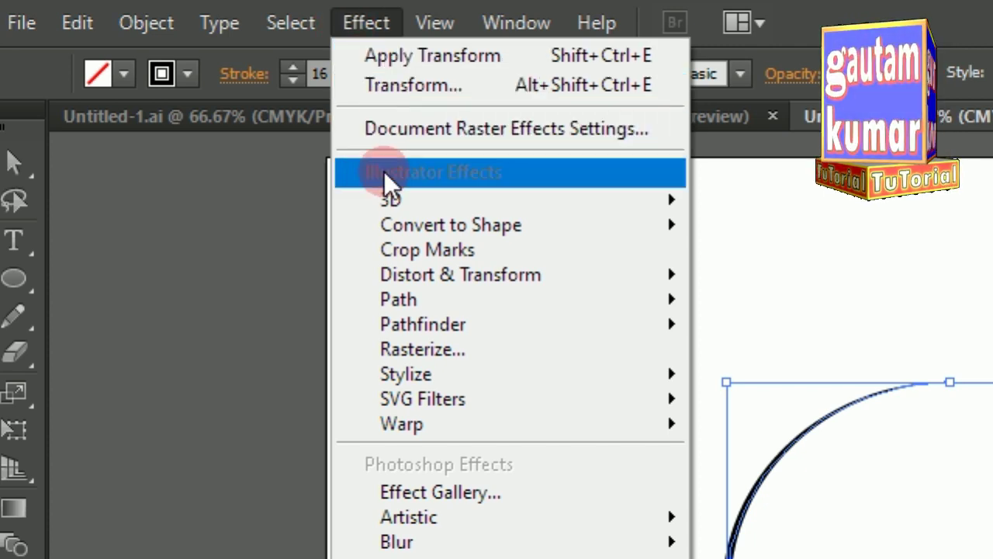
pyautogui.moveTo(461, 275)
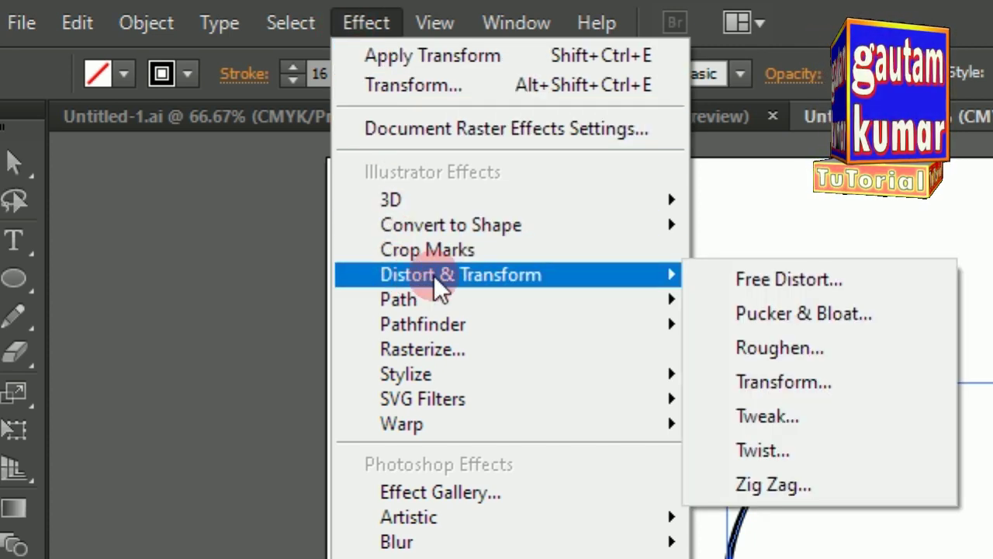
pyautogui.click(719, 385)
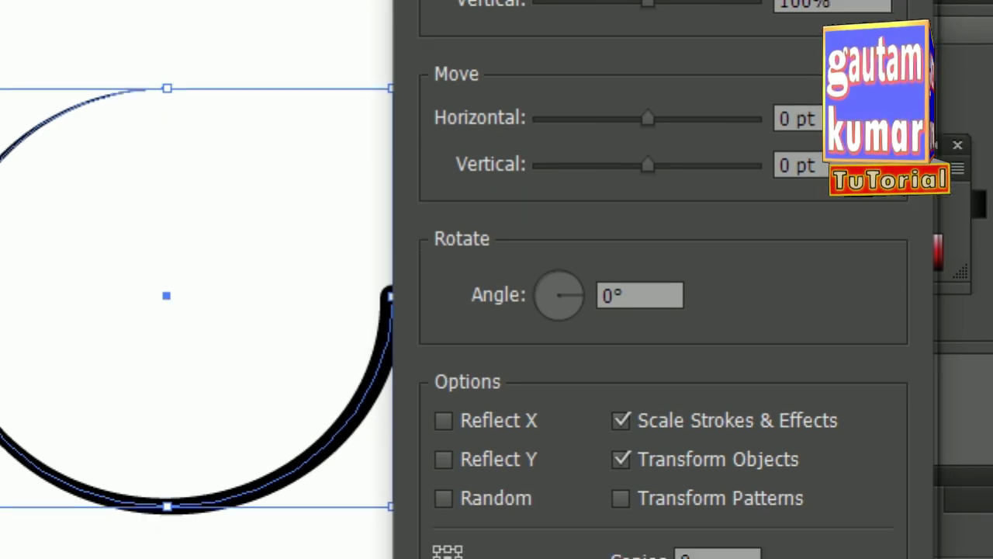
# Preview the Transform Effect with 25 copies, 25° rotation and 137% horizontal scale.
pyautogui.click(426, 393)
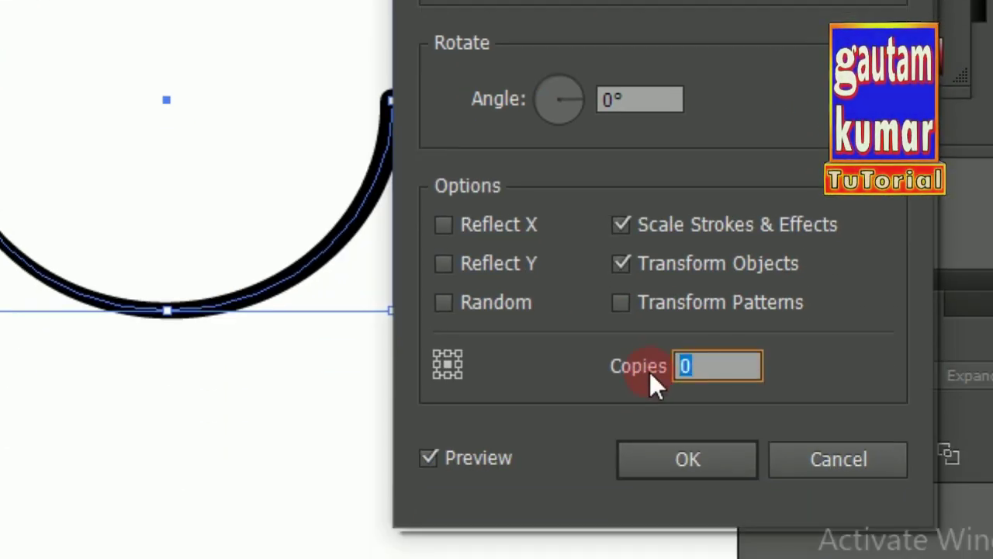
pyautogui.write('25')
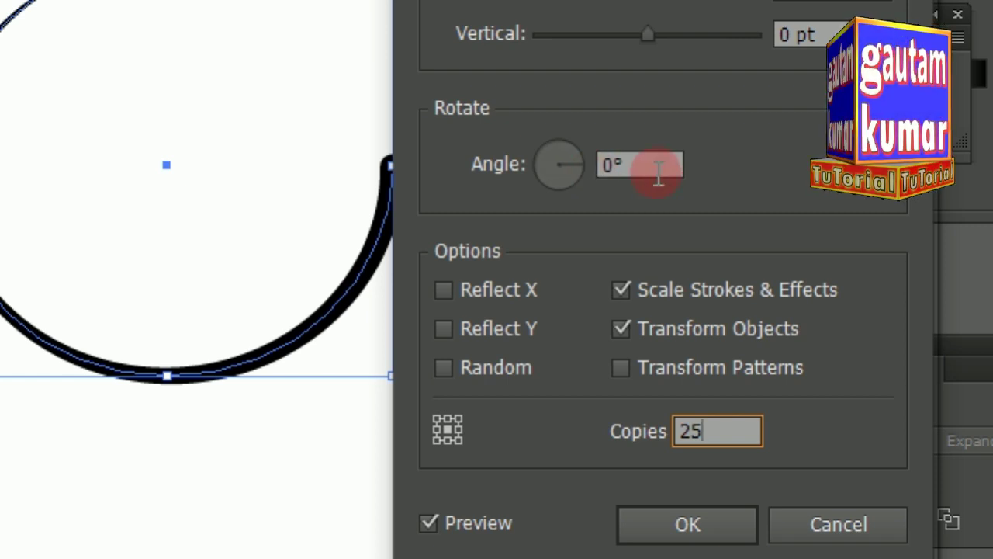
pyautogui.doubleClick(632, 165)
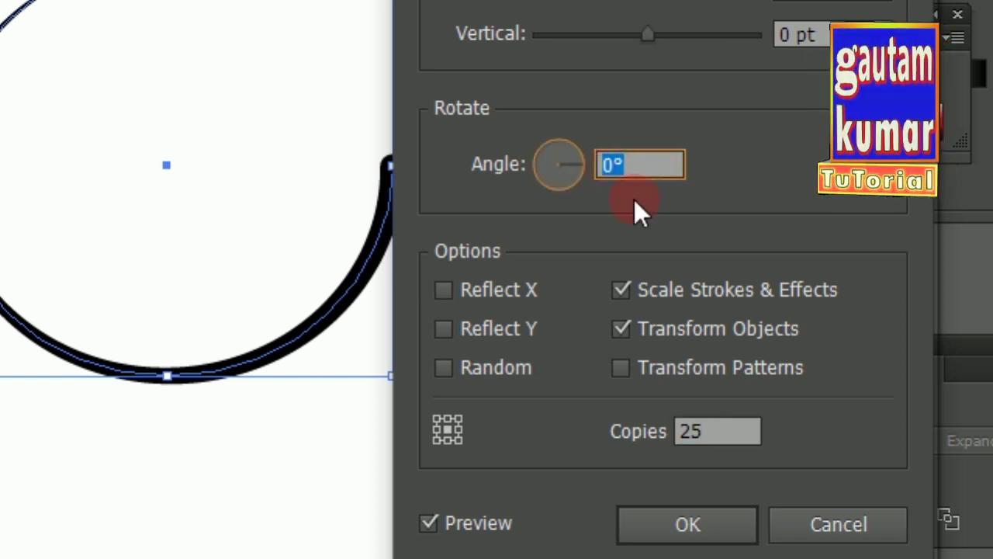
pyautogui.write('25')
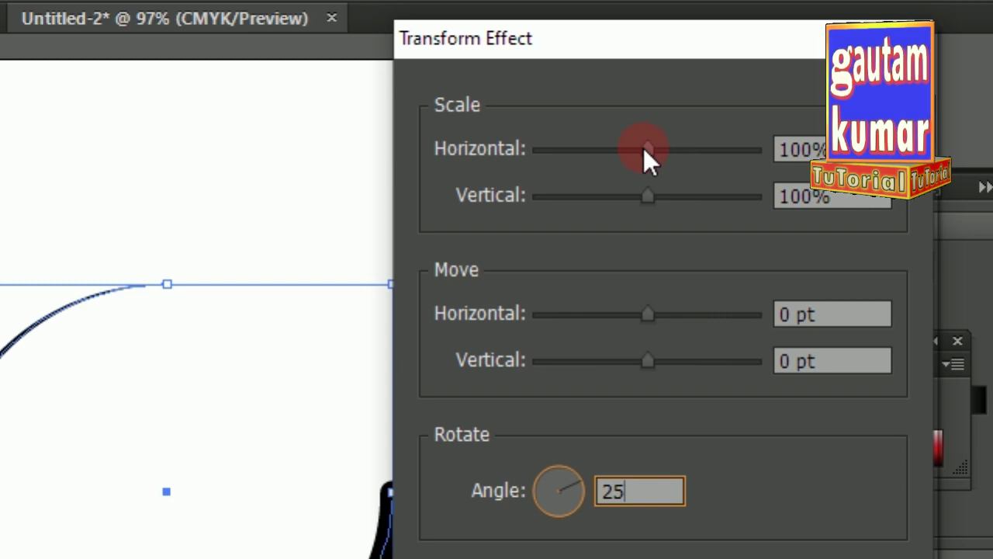
pyautogui.moveTo(647, 148); pyautogui.dragTo(683, 148)
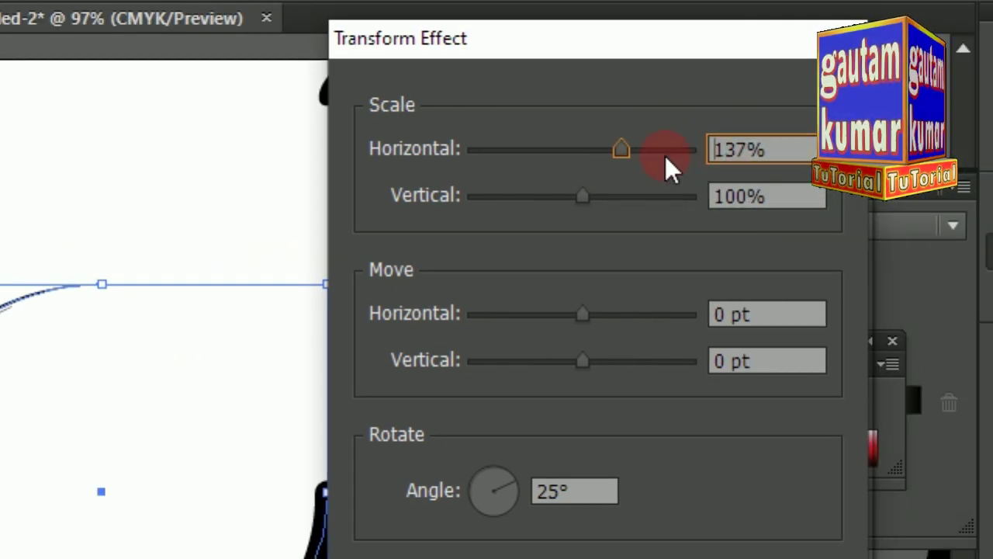
# Shrink the copies' horizontal scale to about 77% and vertical scale to 80%.
pyautogui.moveTo(619, 147)
pyautogui.mouseDown()
pyautogui.moveTo(554, 149)
pyautogui.moveTo(571, 150)
pyautogui.mouseUp()
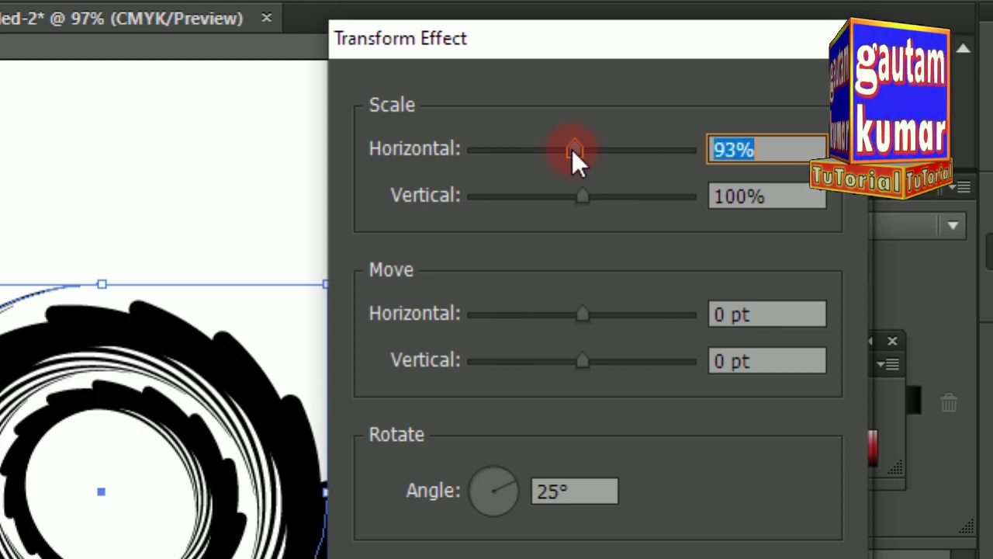
pyautogui.moveTo(572, 148); pyautogui.dragTo(558, 151)
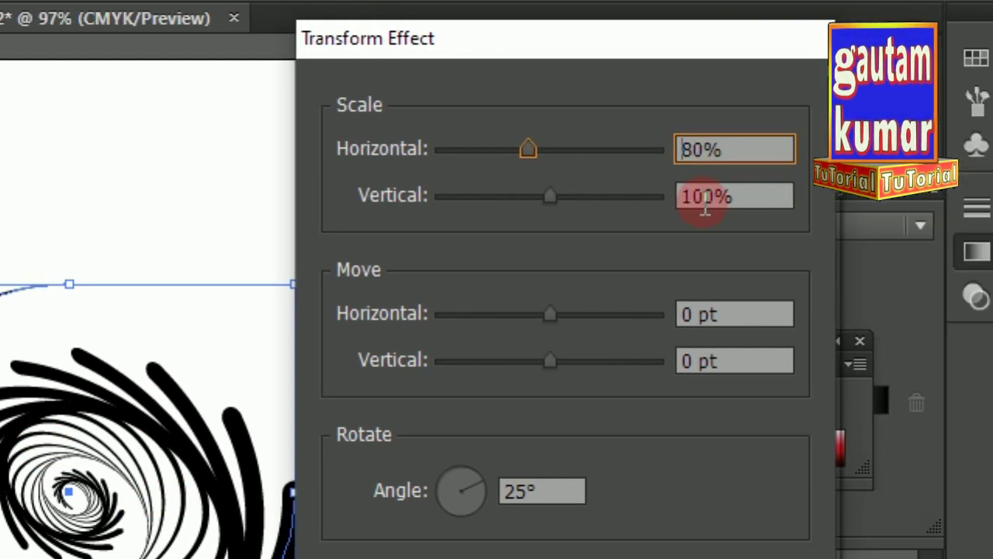
pyautogui.moveTo(549, 196); pyautogui.dragTo(527, 196)
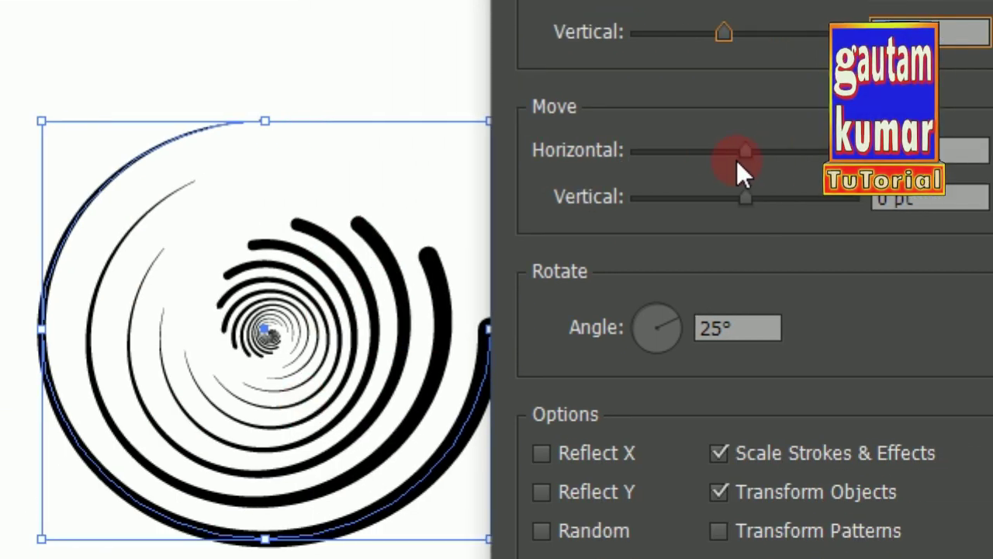
# Reset the horizontal move offset to 0 pt and apply the Transform Effect.
pyautogui.moveTo(810, 152); pyautogui.dragTo(829, 152)
pyautogui.moveTo(730, 154); pyautogui.dragTo(693, 155)
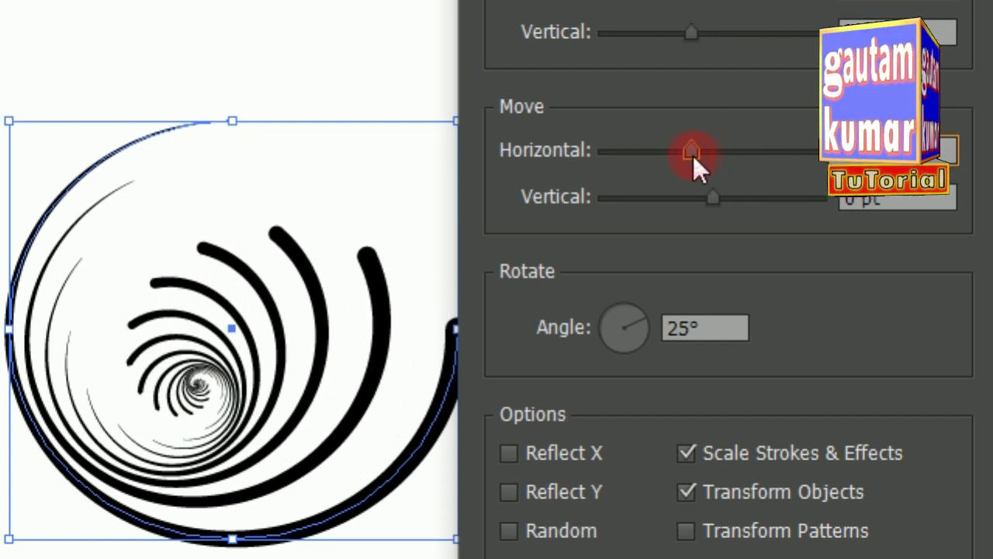
pyautogui.click(919, 151)
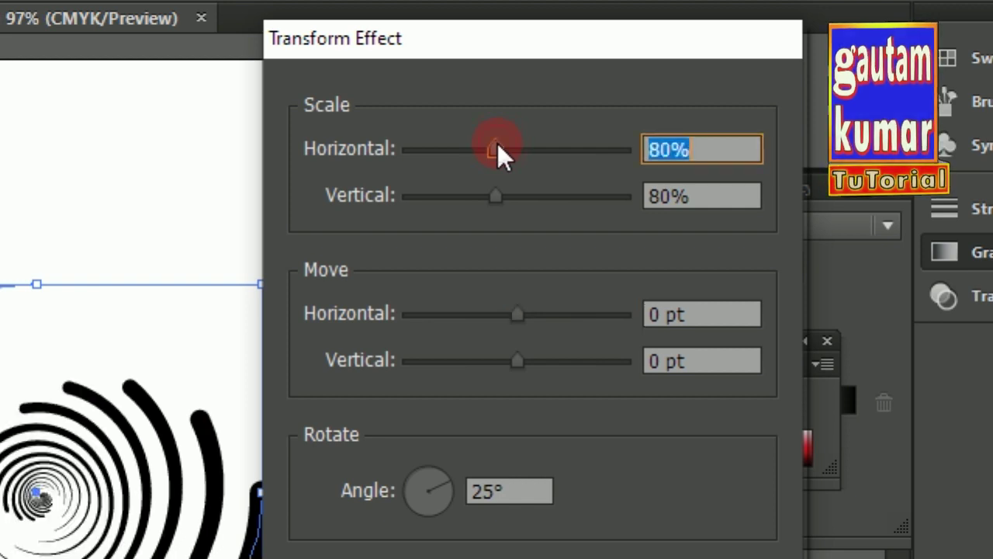
pyautogui.moveTo(497, 147)
pyautogui.mouseDown()
pyautogui.moveTo(480, 149)
pyautogui.moveTo(498, 149)
pyautogui.mouseUp()
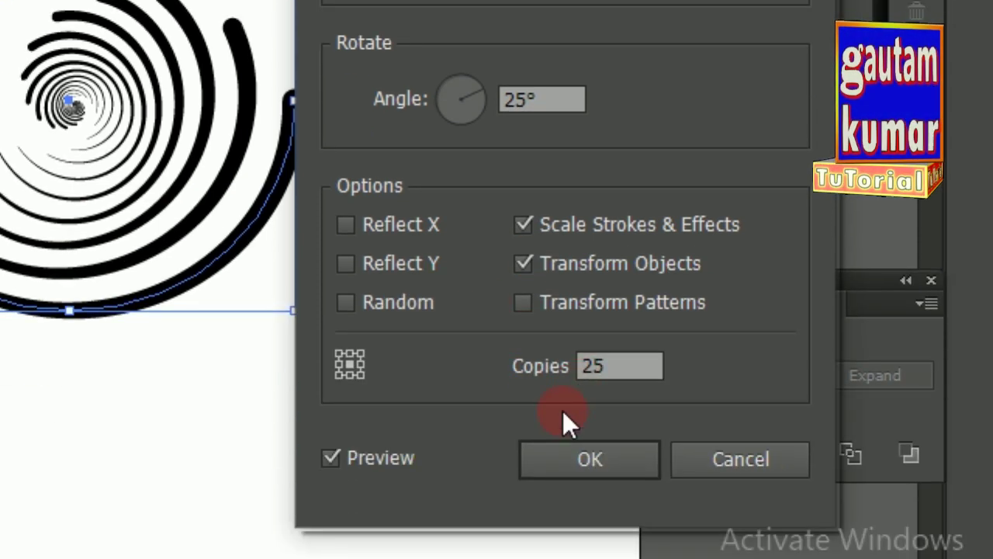
pyautogui.click(583, 484)
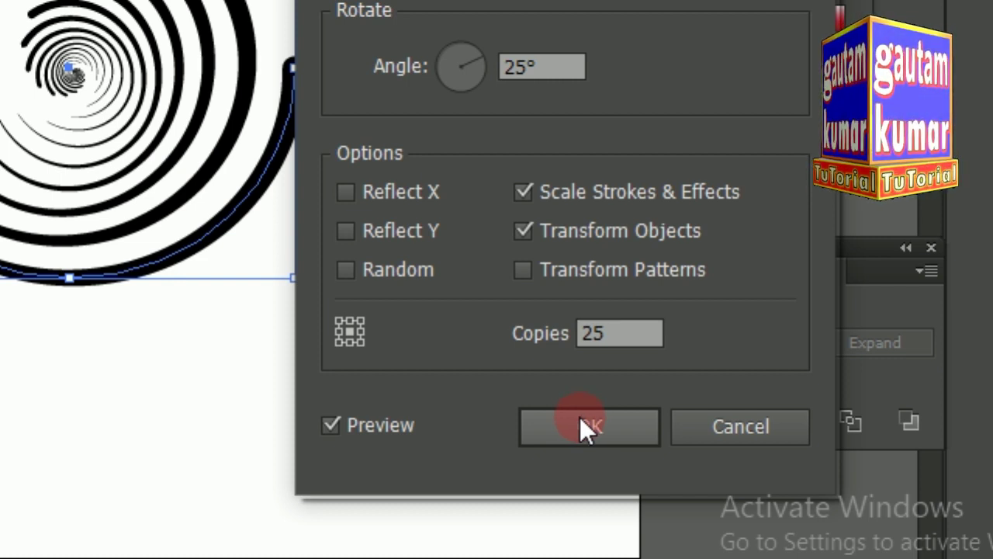
pyautogui.click(582, 425)
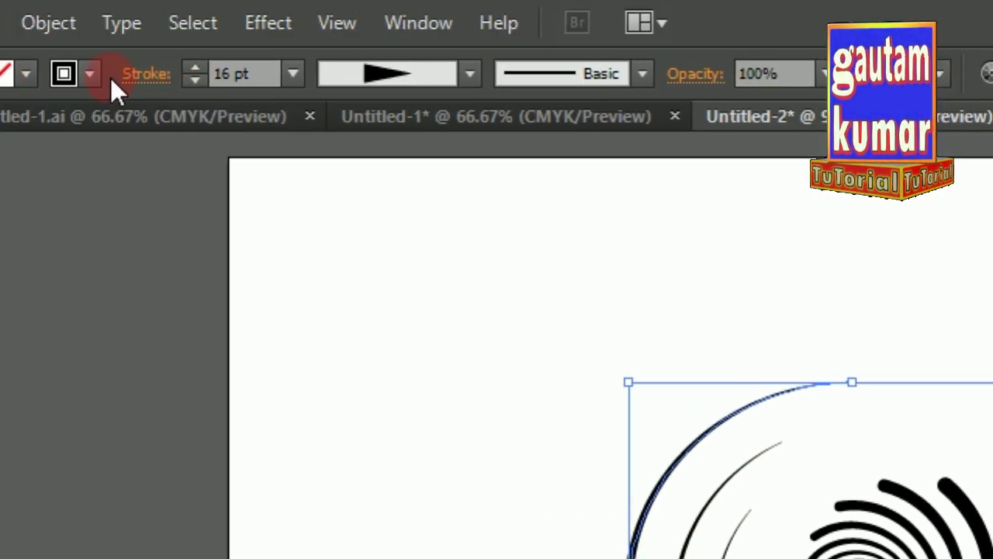
# Recolour the spiral's stroke cyan blue and move it to the left of the artboard.
pyautogui.click(90, 73)
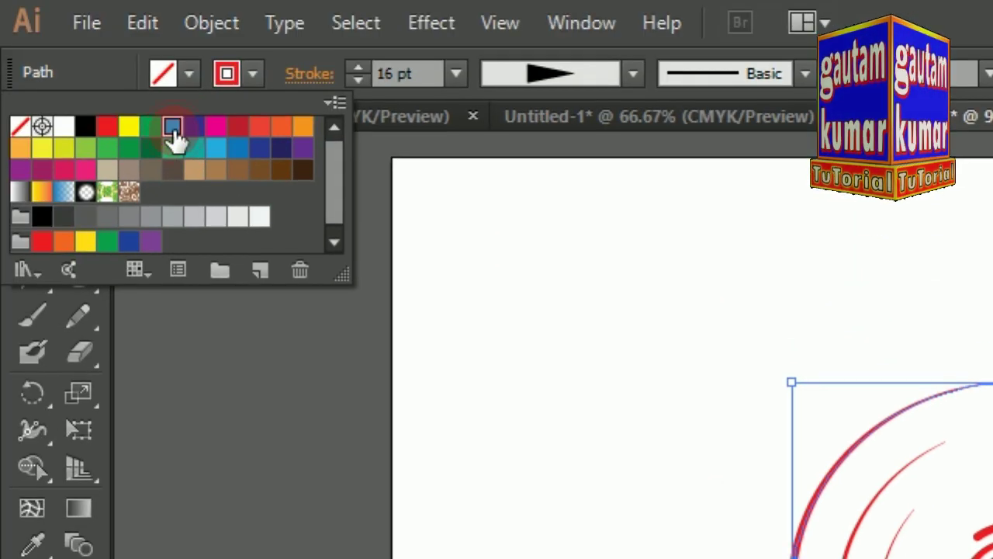
pyautogui.click(173, 128)
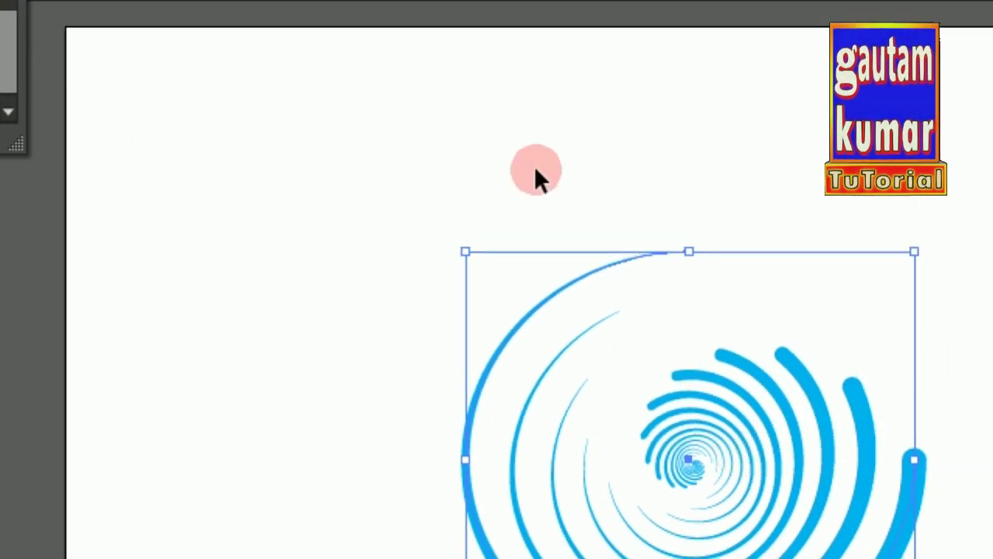
pyautogui.click(504, 104)
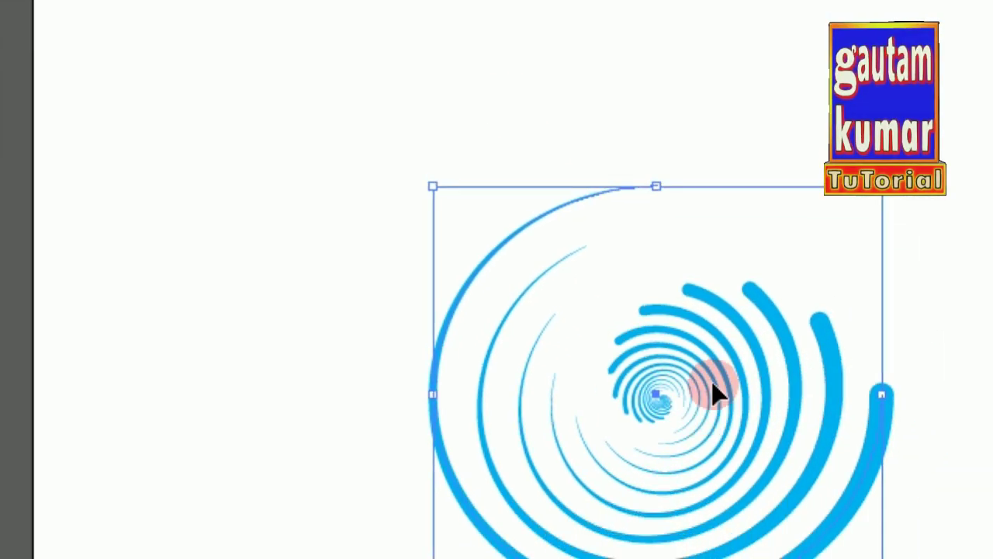
pyautogui.moveTo(715, 392); pyautogui.dragTo(362, 349)
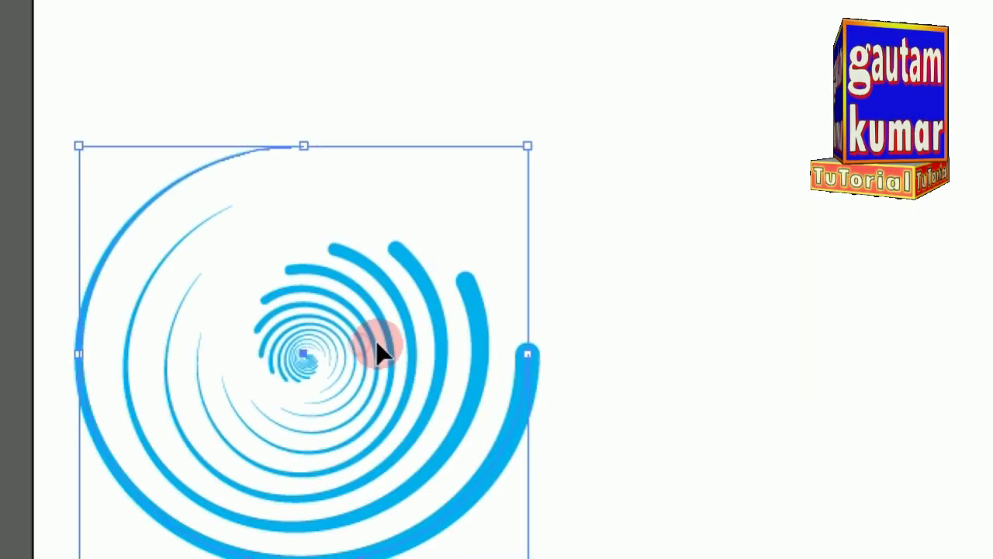
pyautogui.scroll(-3, 470, 306)
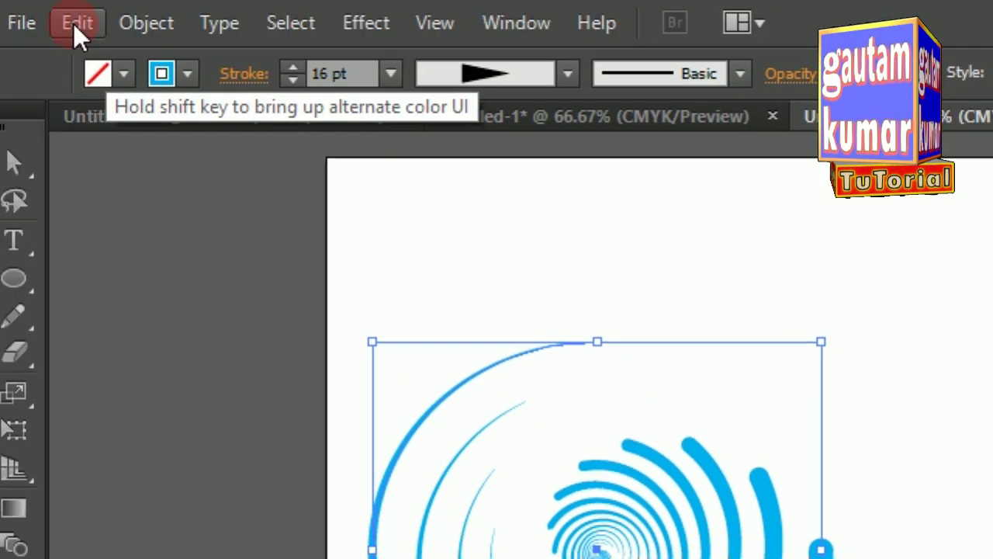
# Duplicate the blue spiral with Copy and Paste in Front, moving the copy right.
pyautogui.click(78, 23)
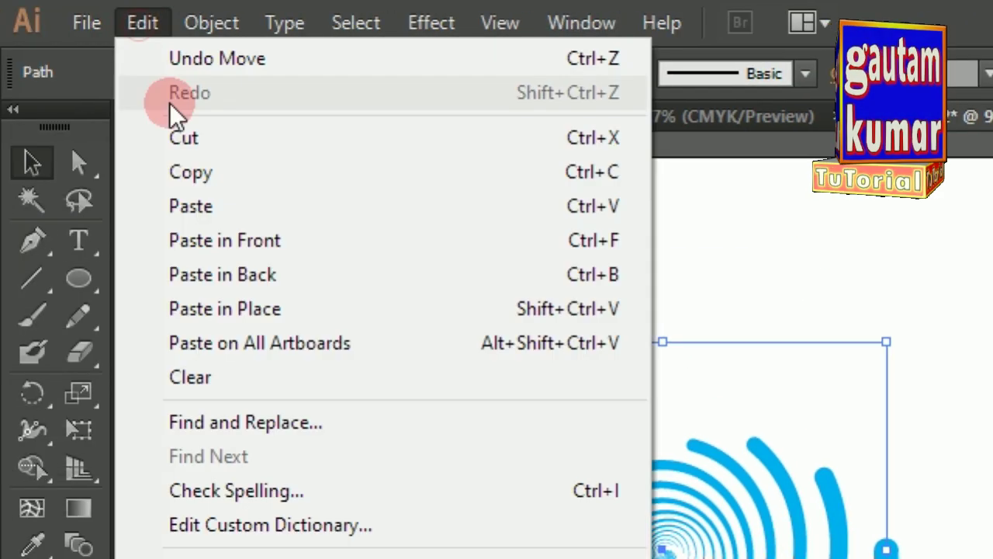
pyautogui.click(117, 172)
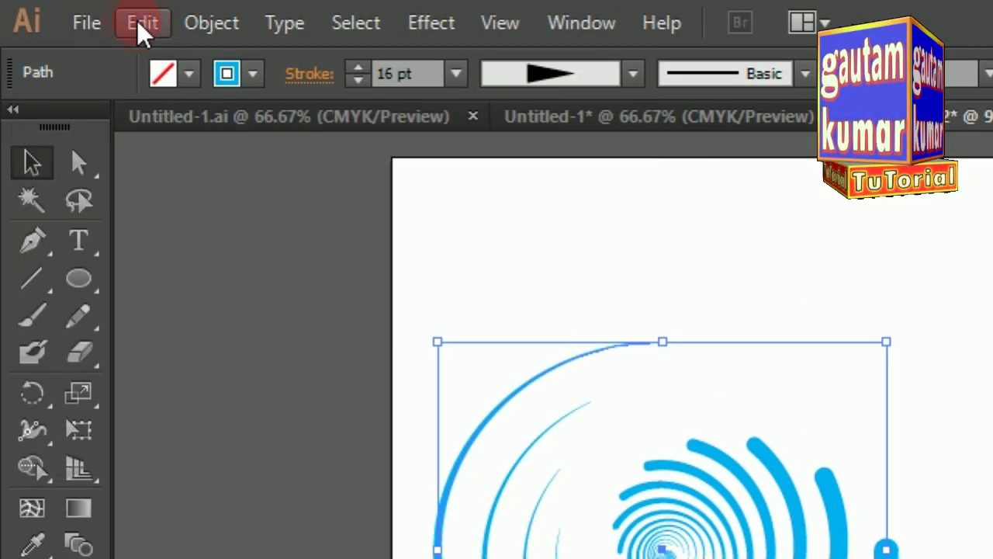
pyautogui.click(139, 28)
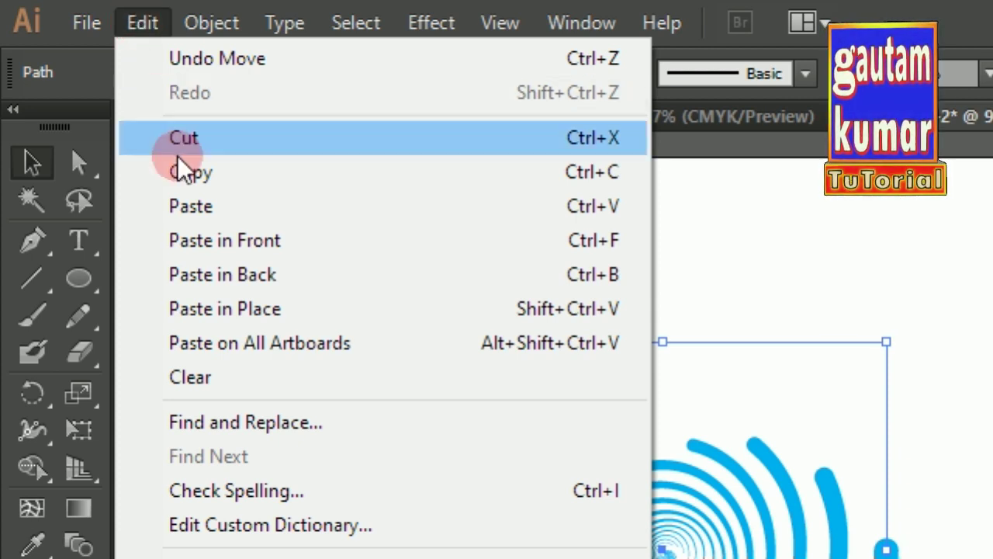
pyautogui.click(208, 252)
pyautogui.moveTo(669, 399); pyautogui.dragTo(981, 397)
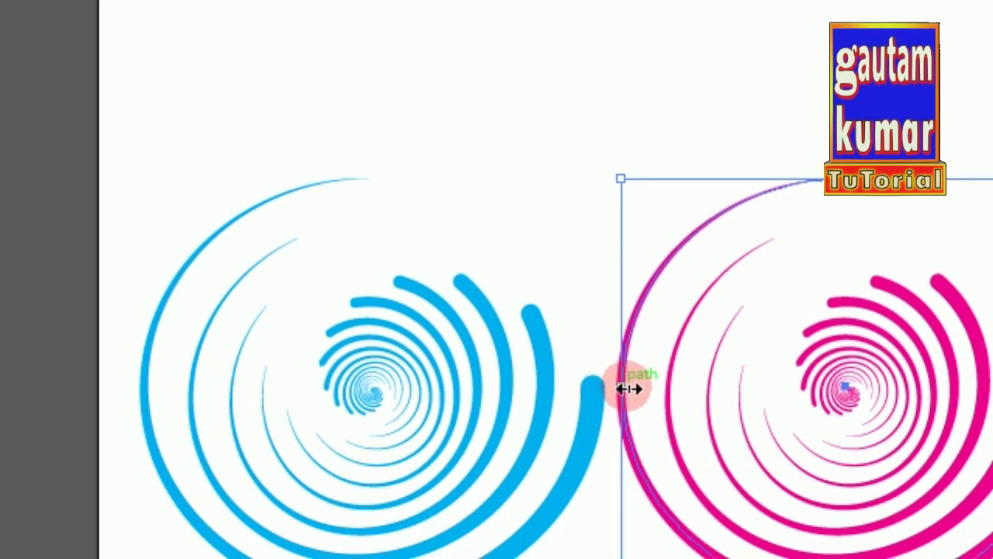
# Shift the pink spiral further right and mirror it horizontally to face left.
pyautogui.moveTo(629, 388); pyautogui.dragTo(785, 388)
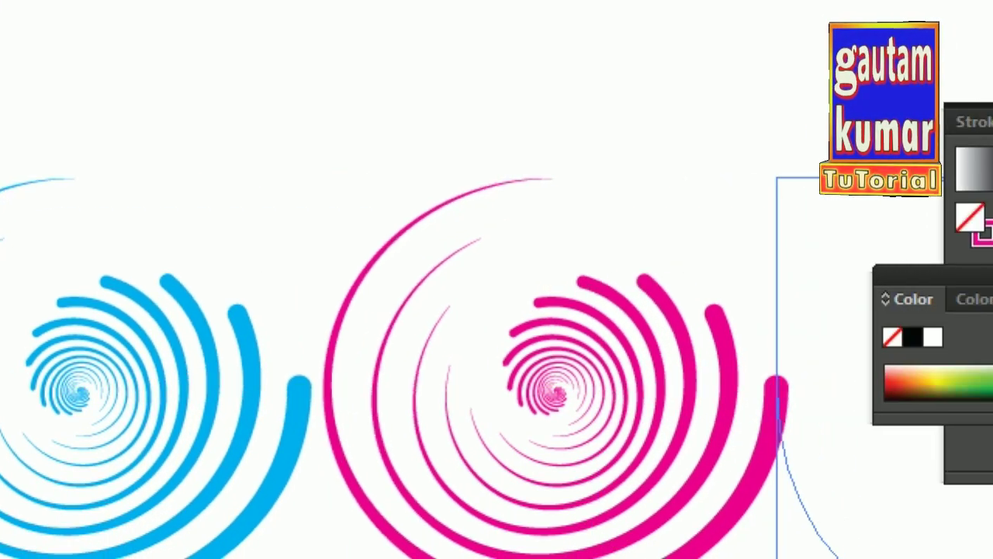
pyautogui.moveTo(720, 403); pyautogui.dragTo(307, 344)
pyautogui.moveTo(518, 280)
pyautogui.mouseDown()
pyautogui.moveTo(503, 274)
pyautogui.moveTo(695, 276)
pyautogui.moveTo(665, 276)
pyautogui.mouseUp()
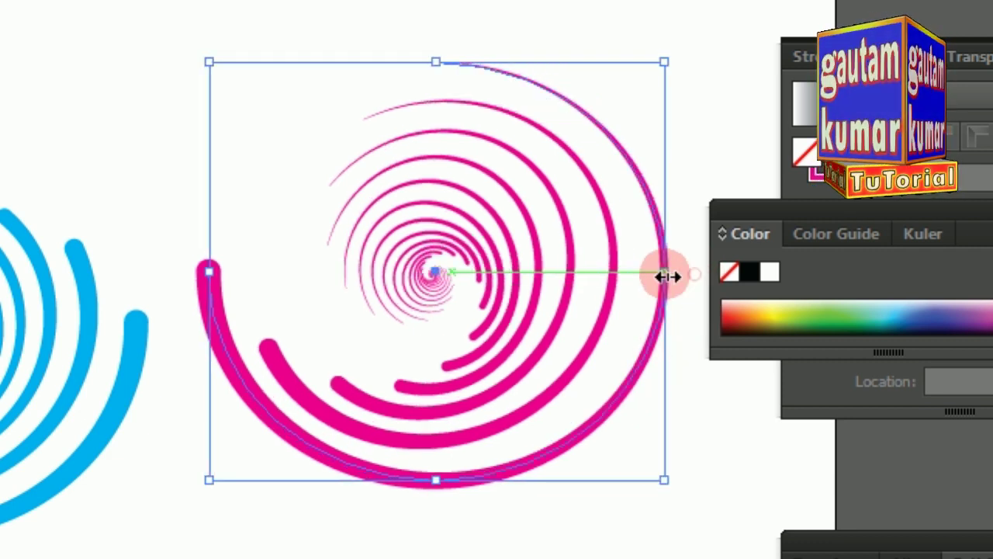